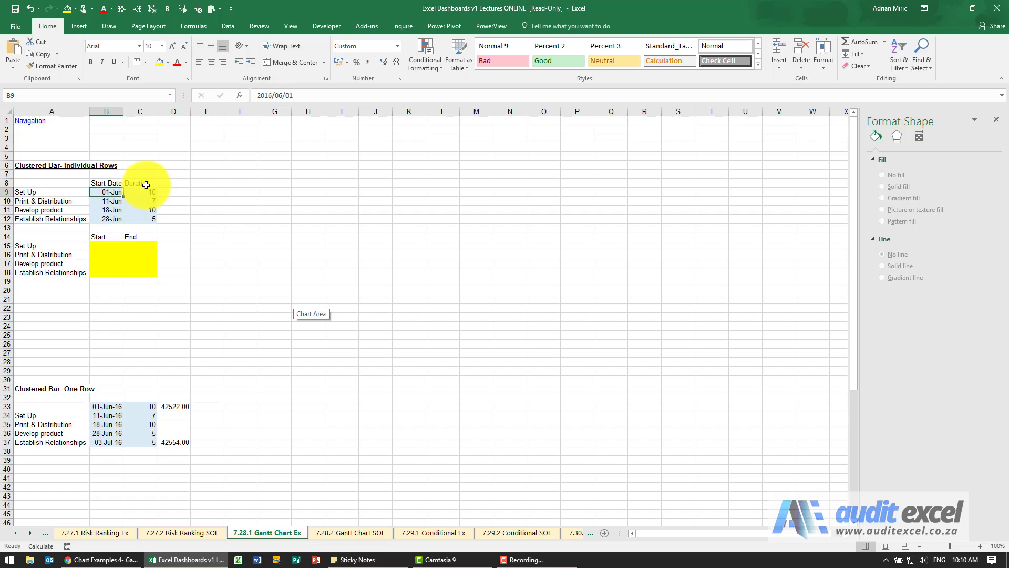
Step: Enter the Set Up row formulas in the yellow table: Start as =B9 and End as =B15+C9
{"action": "left_click", "coordinate": [109, 245]}
{"action": "type", "text": "="}
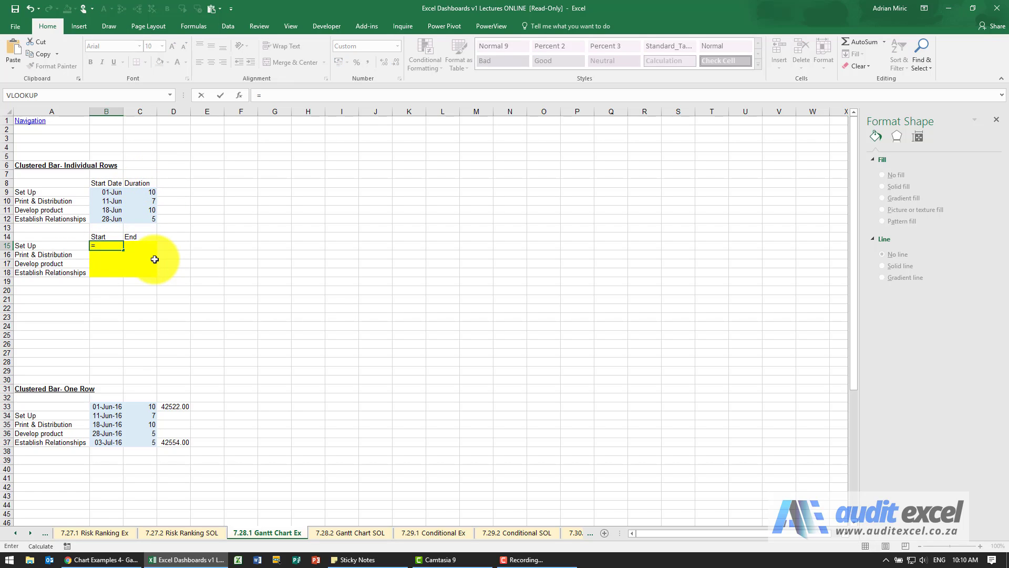
{"action": "left_click", "coordinate": [108, 193]}
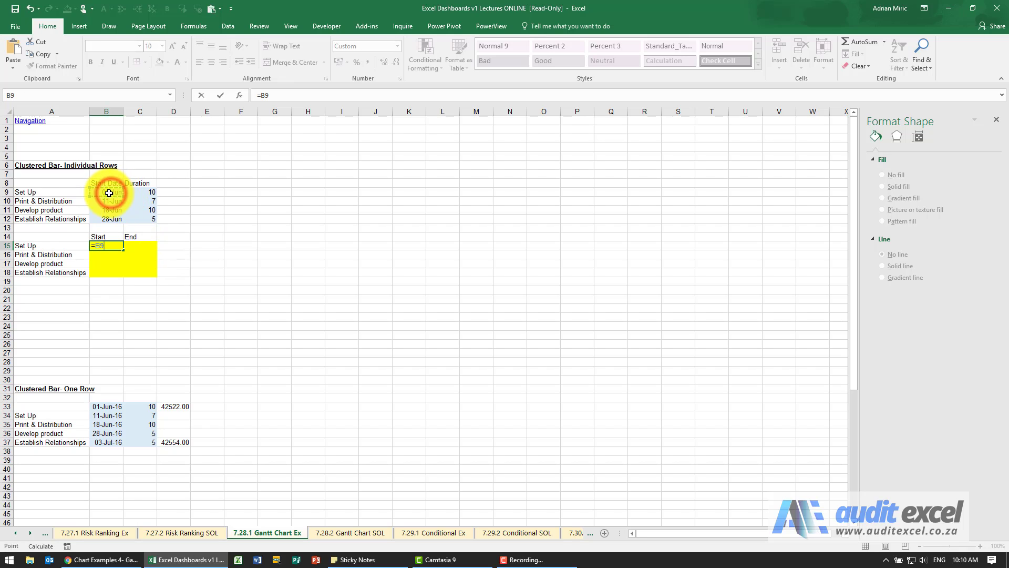
{"action": "key", "text": "Tab"}
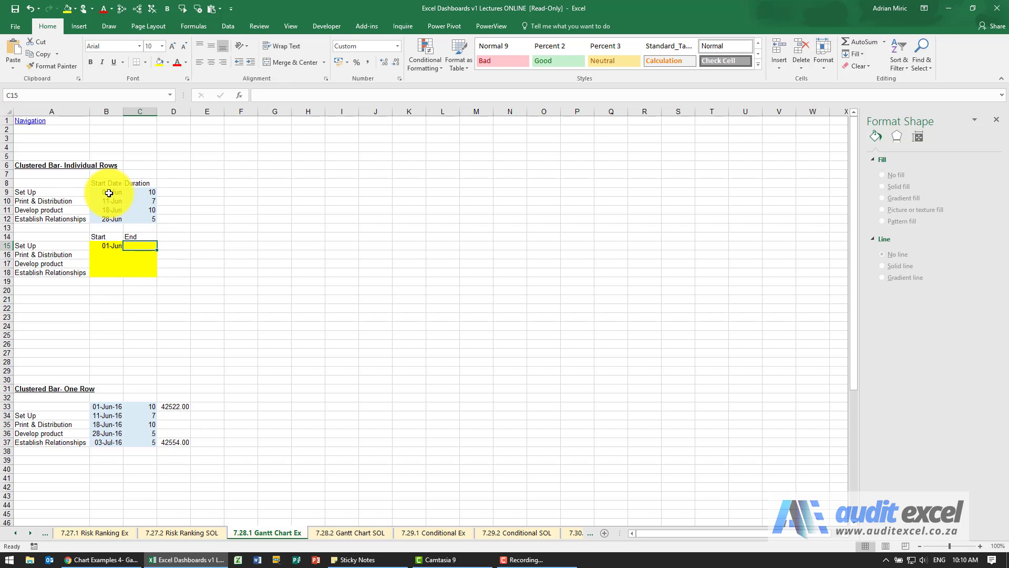
{"action": "type", "text": "=B15"}
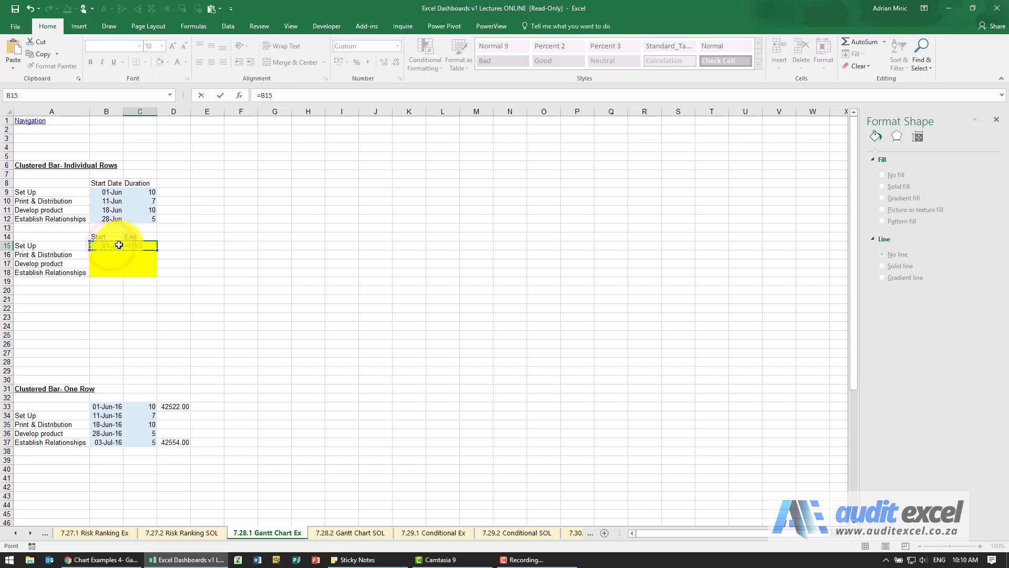
{"action": "type", "text": "+"}
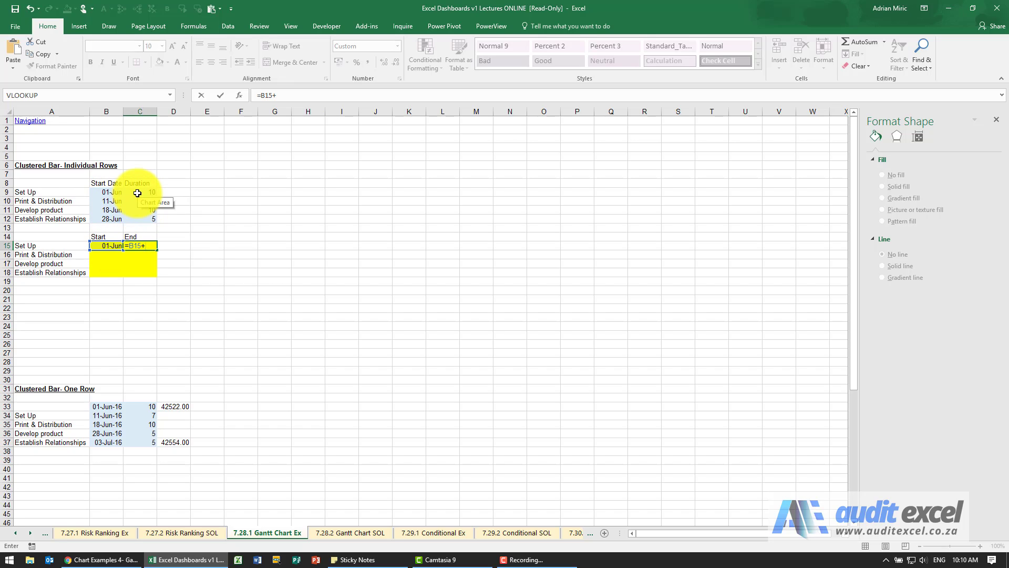
{"action": "left_click", "coordinate": [136, 191]}
{"action": "key", "text": "Return"}
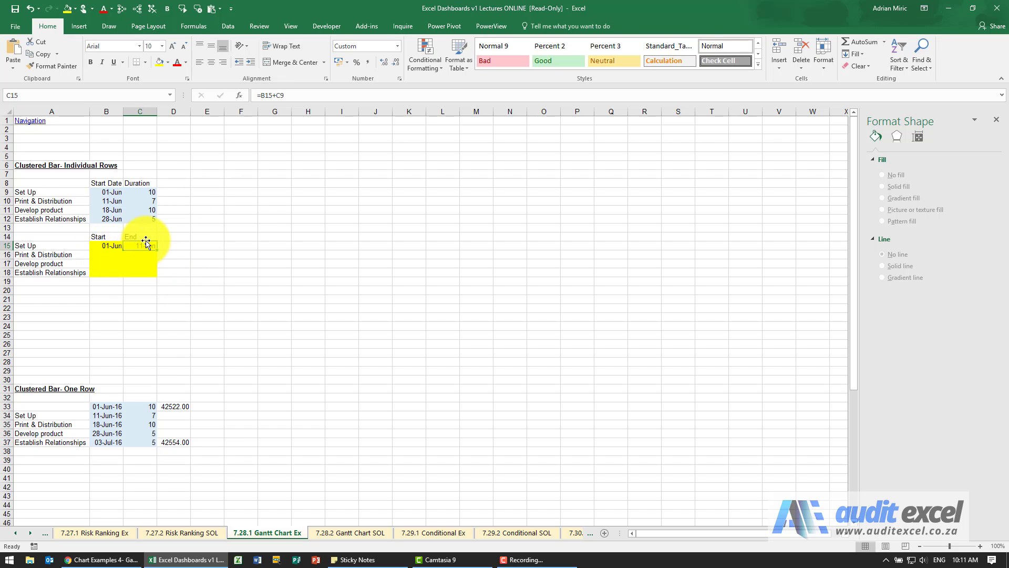
Step: Copy the Set Up row's Start and End formulas down through row 18 and check the copied formulas
{"action": "left_click_drag", "start_coordinate": [115, 245], "coordinate": [151, 280]}
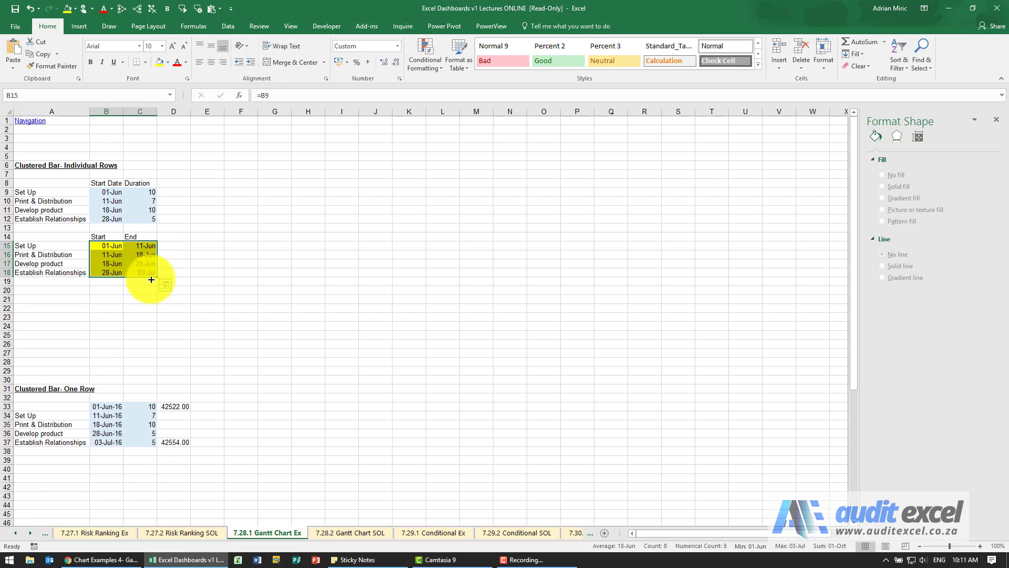
{"action": "left_click", "coordinate": [113, 255]}
{"action": "left_click", "coordinate": [140, 254]}
{"action": "left_click", "coordinate": [113, 264]}
{"action": "left_click", "coordinate": [139, 263]}
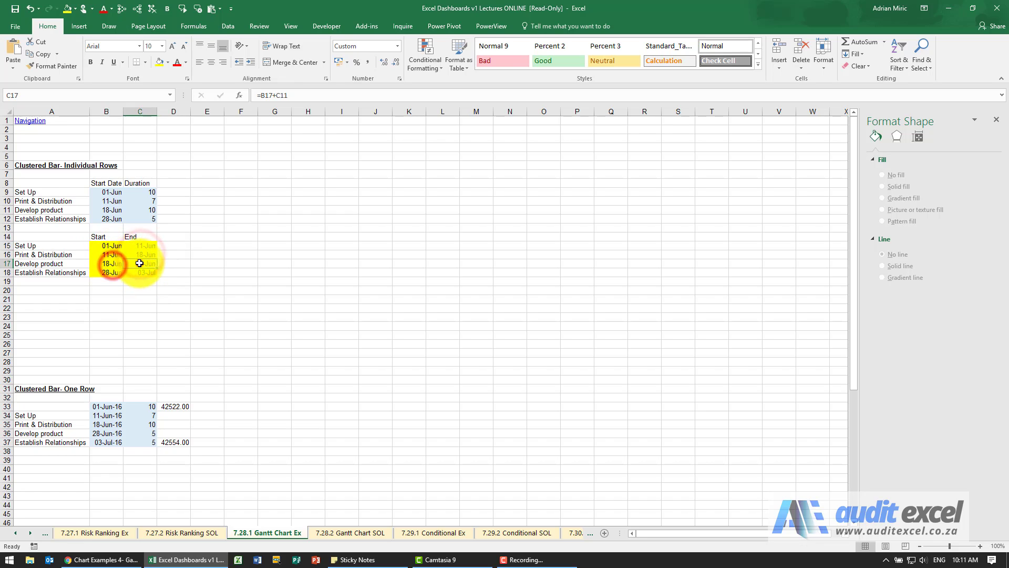
{"action": "left_click", "coordinate": [116, 271]}
{"action": "left_click", "coordinate": [141, 271]}
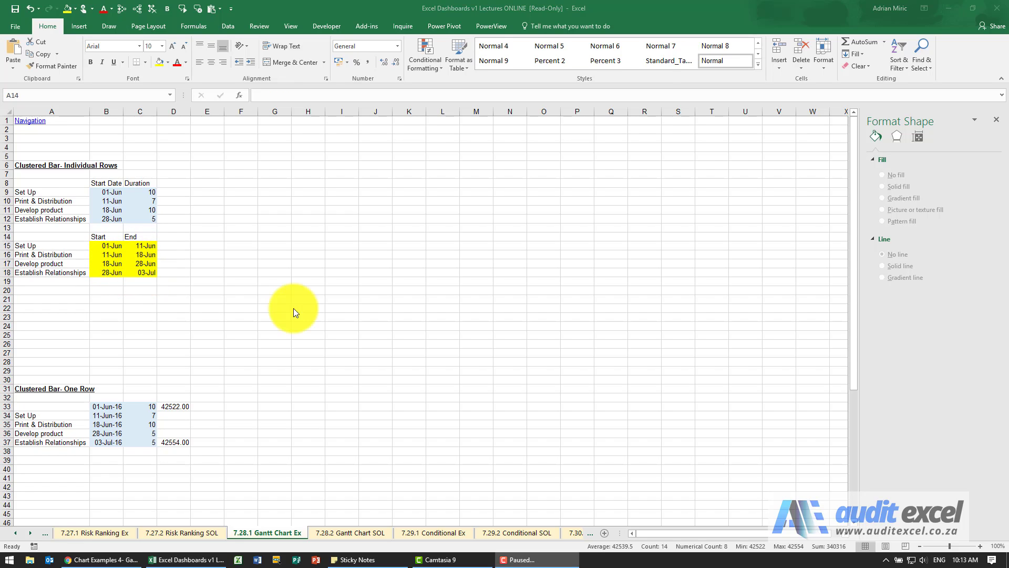
Step: Insert a 2-D clustered bar chart from A14:C18, and place and enlarge it beside the tables across columns E to T
{"action": "key", "text": "ctrl+a"}
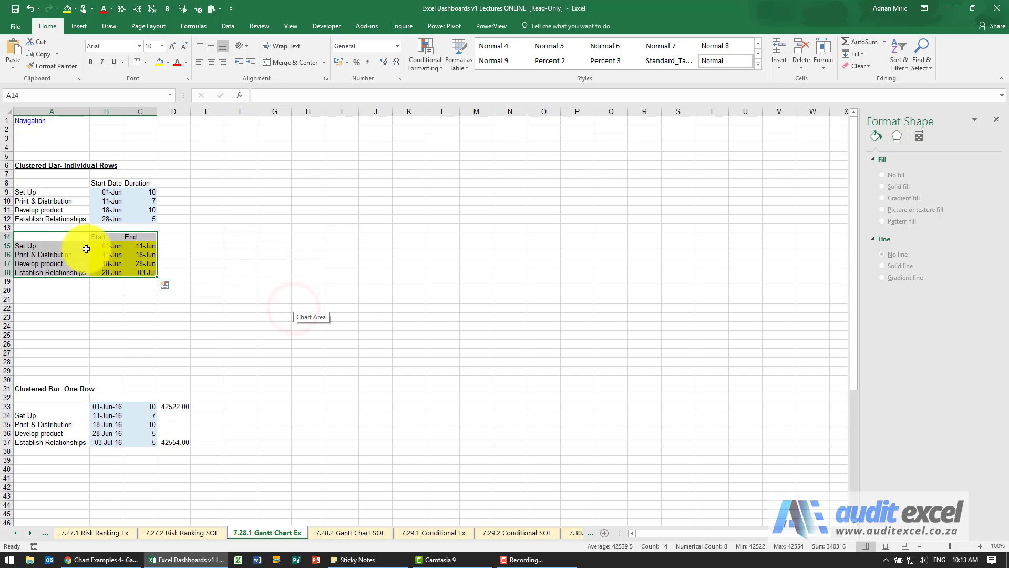
{"action": "left_click_drag", "start_coordinate": [63, 238], "coordinate": [142, 269]}
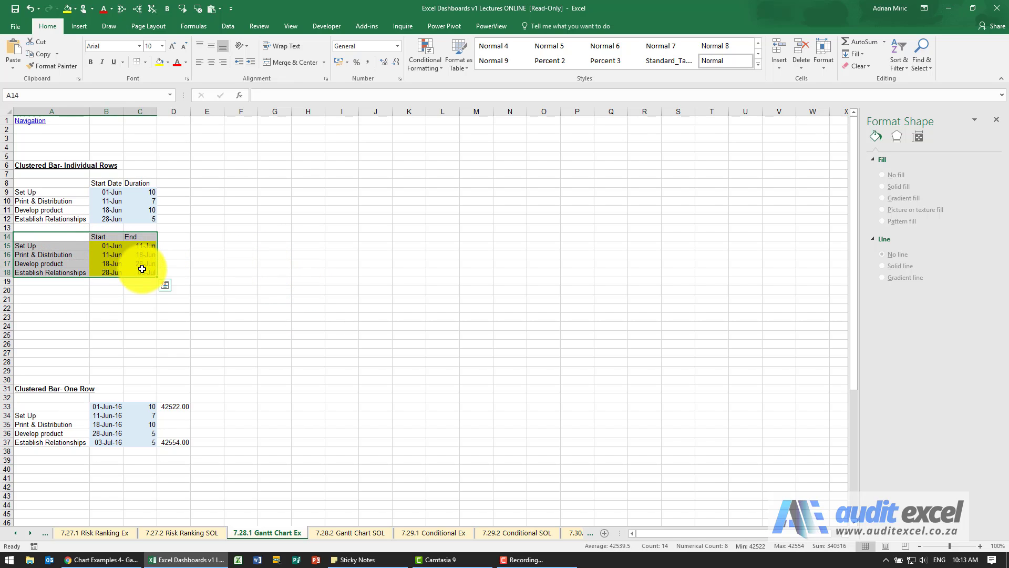
{"action": "left_click", "coordinate": [79, 30]}
{"action": "left_click", "coordinate": [419, 44]}
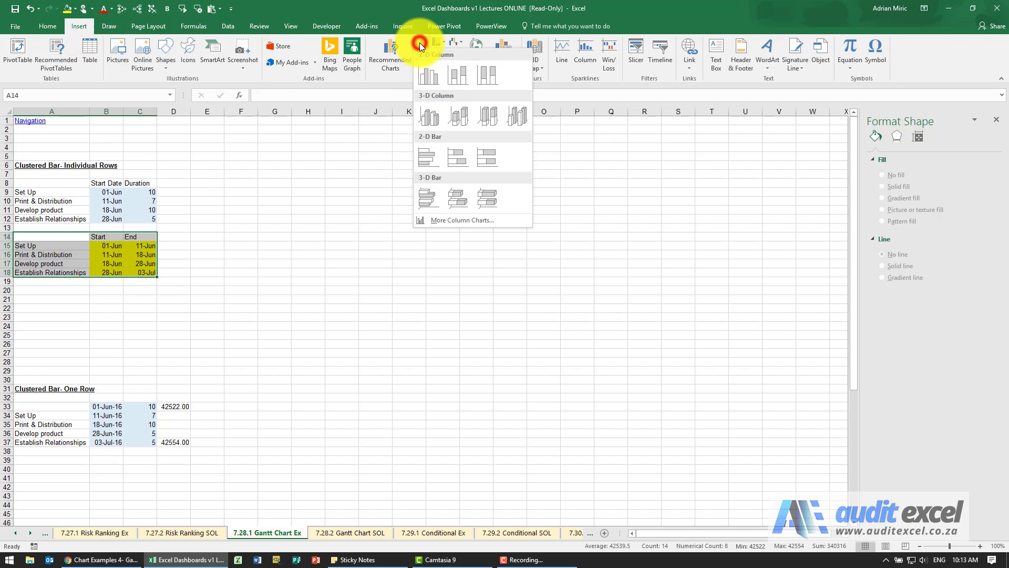
{"action": "left_click", "coordinate": [425, 152]}
{"action": "left_click_drag", "start_coordinate": [520, 254], "coordinate": [405, 161]}
{"action": "left_click_drag", "start_coordinate": [446, 303], "coordinate": [715, 323]}
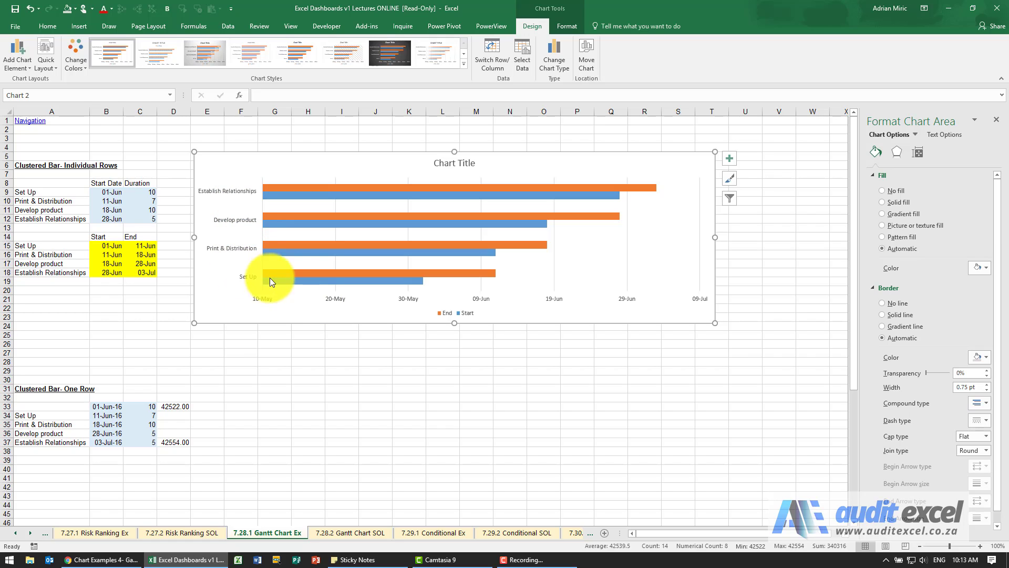
Step: Format the chart's vertical category axis to list the categories in reverse order
{"action": "right_click", "coordinate": [245, 220]}
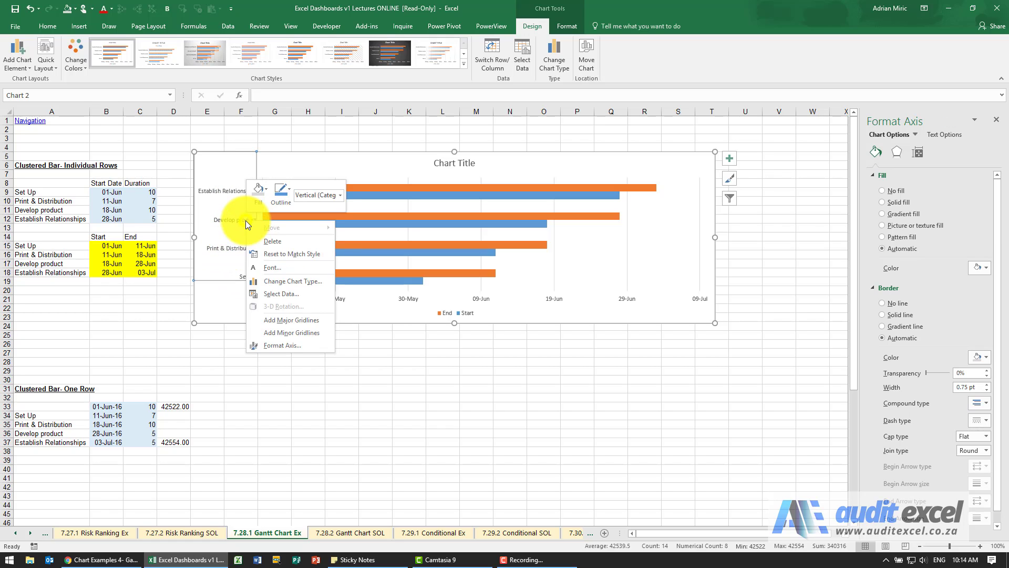
{"action": "left_click", "coordinate": [284, 343]}
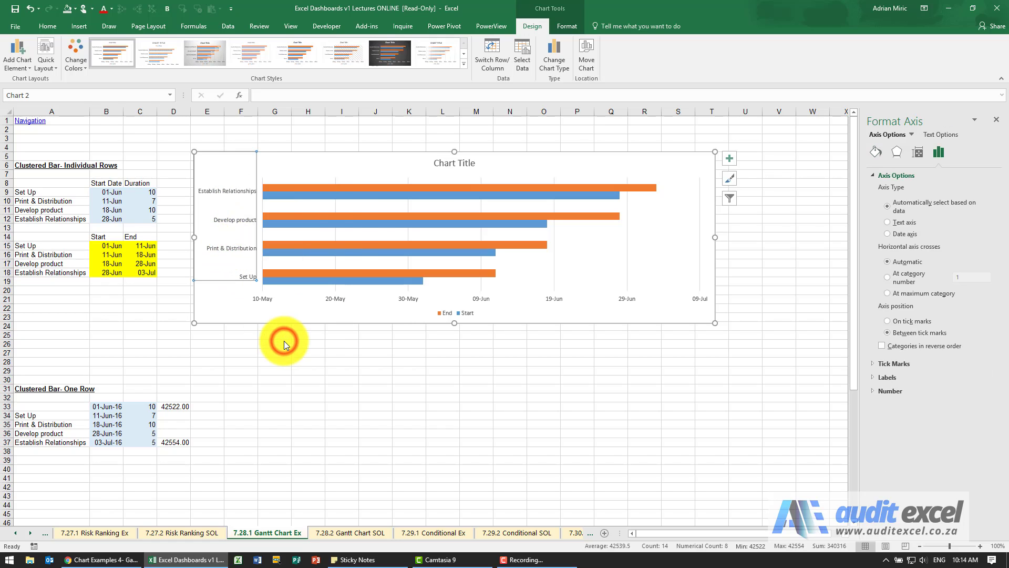
{"action": "left_click", "coordinate": [882, 346]}
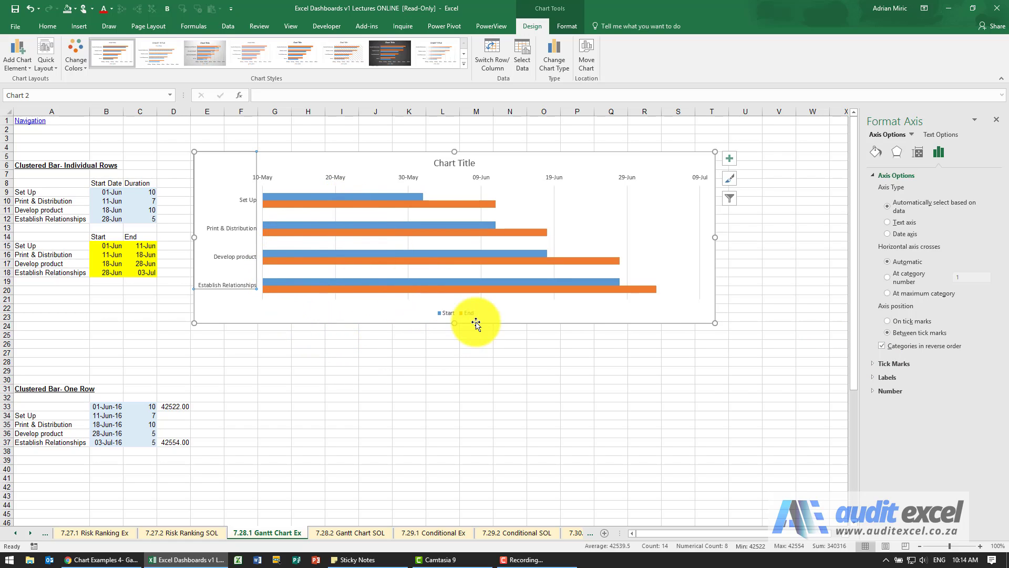
Step: Set the Start series' overlap to 100% so the Start and End bars share one row per task
{"action": "mouse_move", "coordinate": [419, 210]}
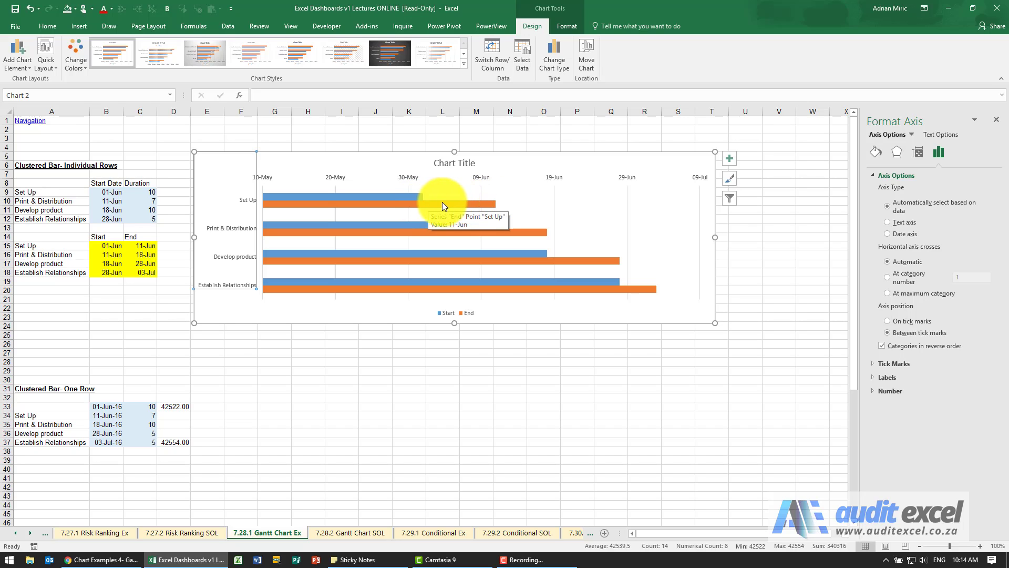
{"action": "mouse_move", "coordinate": [370, 200]}
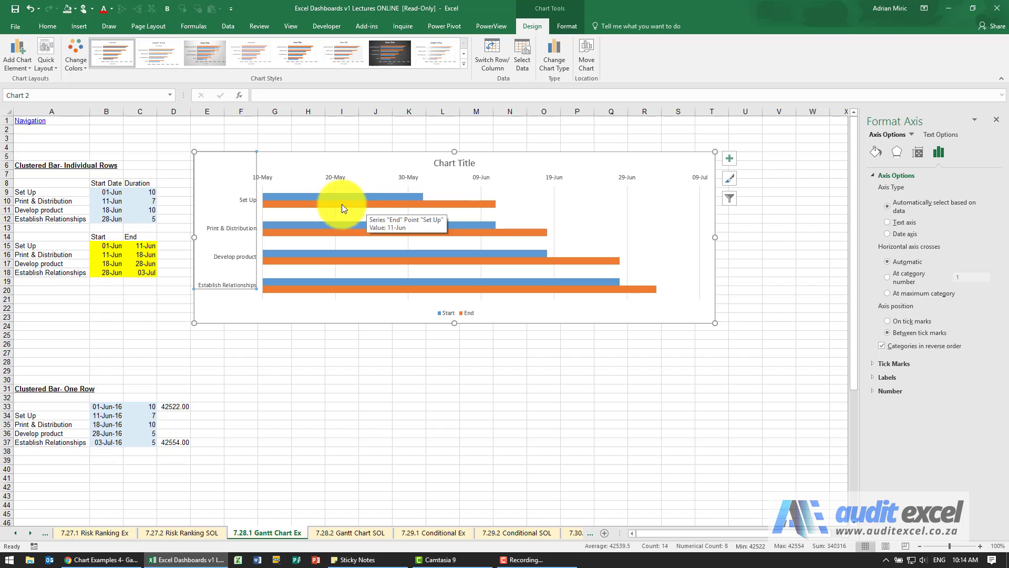
{"action": "right_click", "coordinate": [358, 197]}
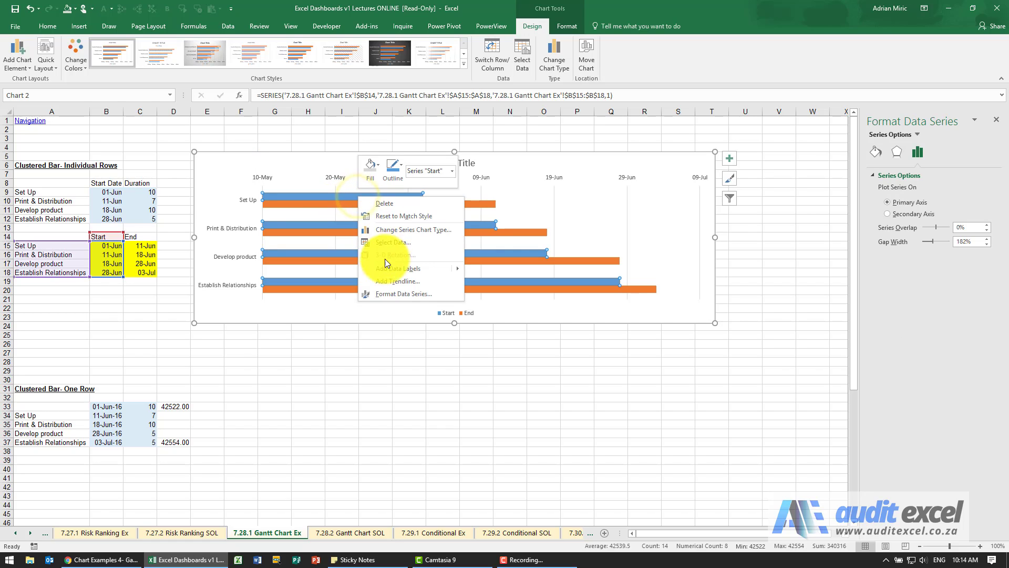
{"action": "left_click", "coordinate": [399, 293]}
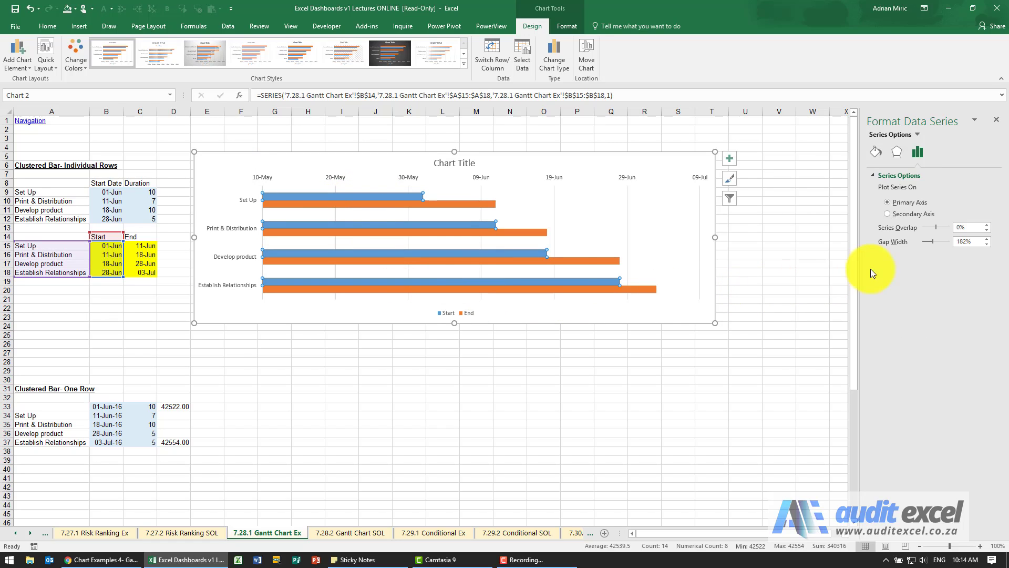
{"action": "left_click_drag", "start_coordinate": [936, 226], "coordinate": [954, 232]}
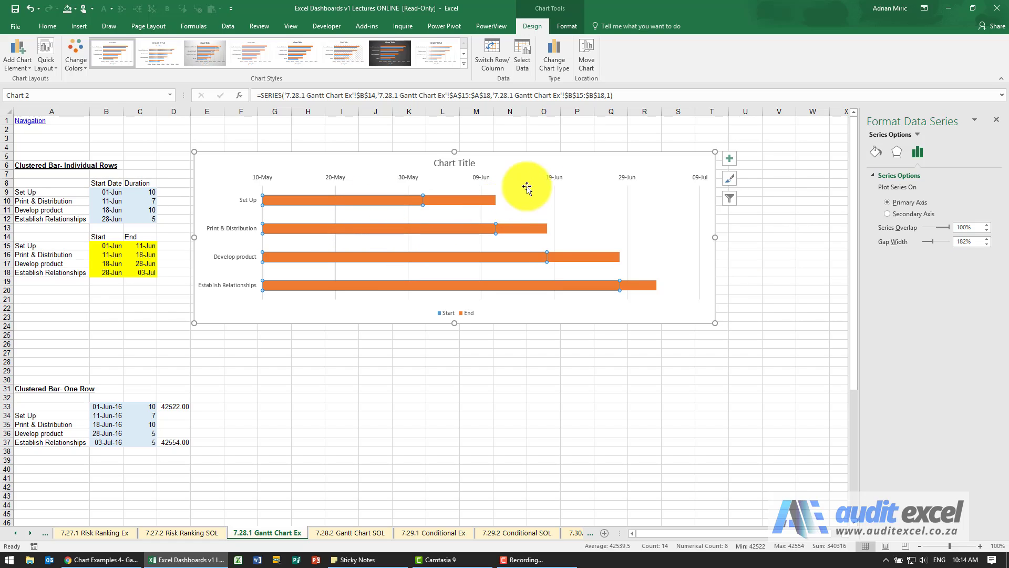
Step: Reorder the chart's data source so the Start series comes after the End series
{"action": "right_click", "coordinate": [576, 160]}
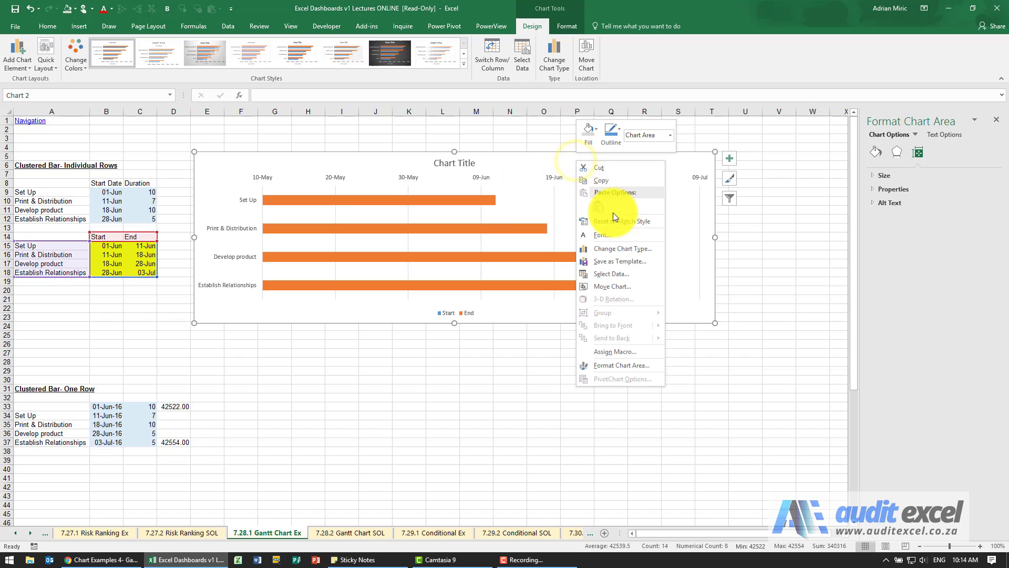
{"action": "left_click", "coordinate": [622, 272]}
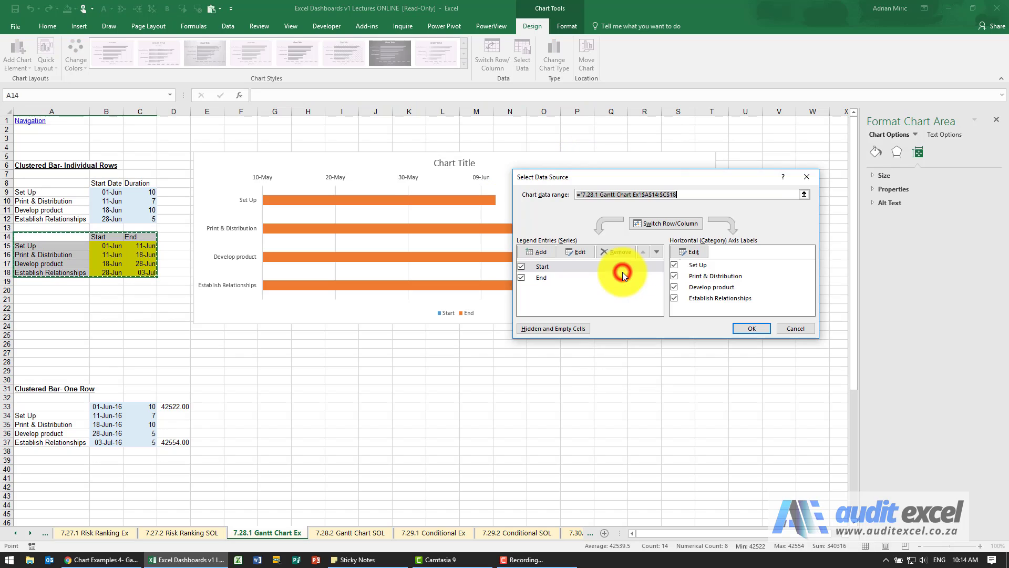
{"action": "left_click", "coordinate": [575, 269]}
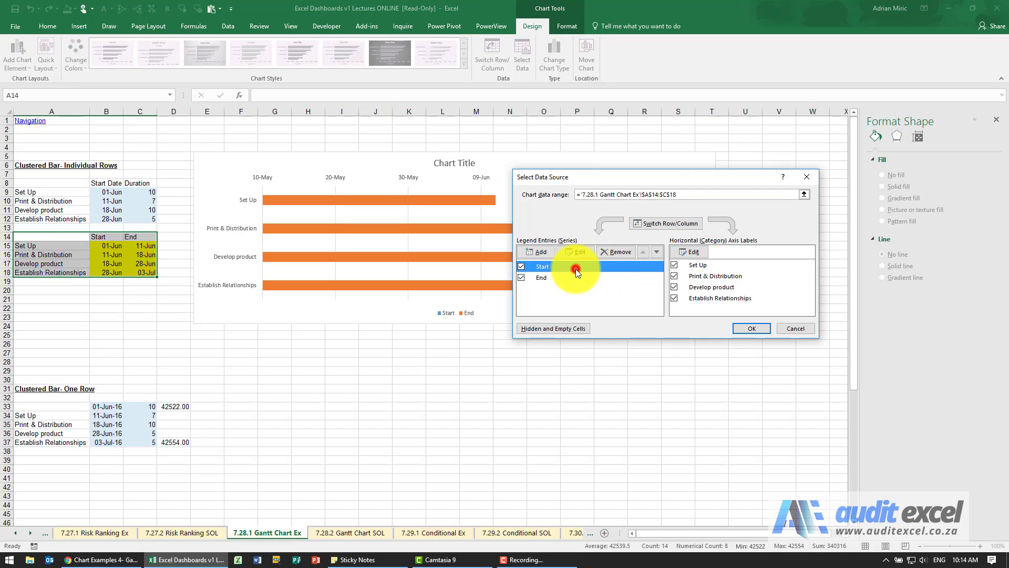
{"action": "left_click", "coordinate": [654, 253]}
{"action": "left_click", "coordinate": [748, 327]}
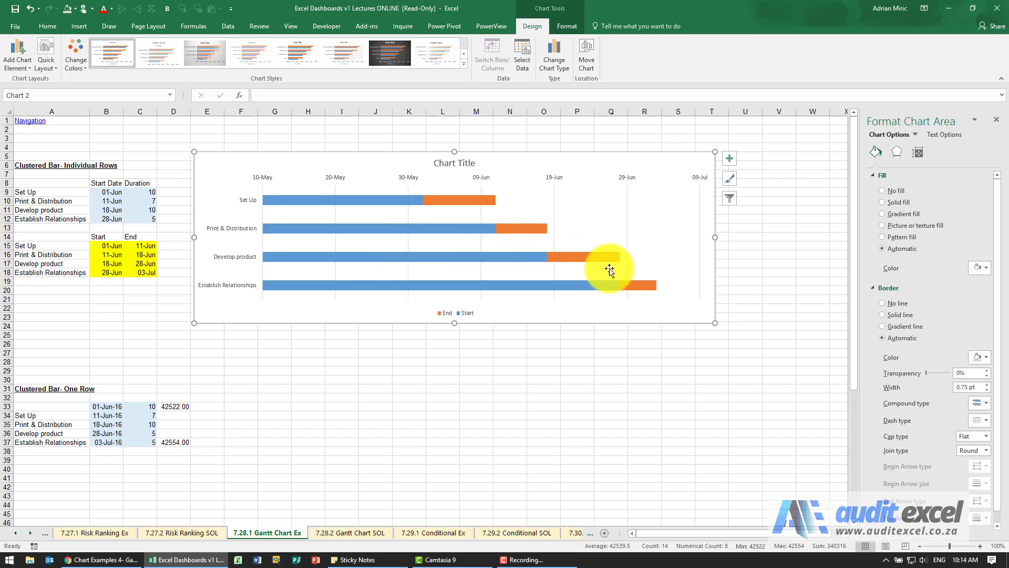
Step: Try no fill on the Start series, give it a solid white fill instead, and deselect the chart
{"action": "right_click", "coordinate": [297, 200]}
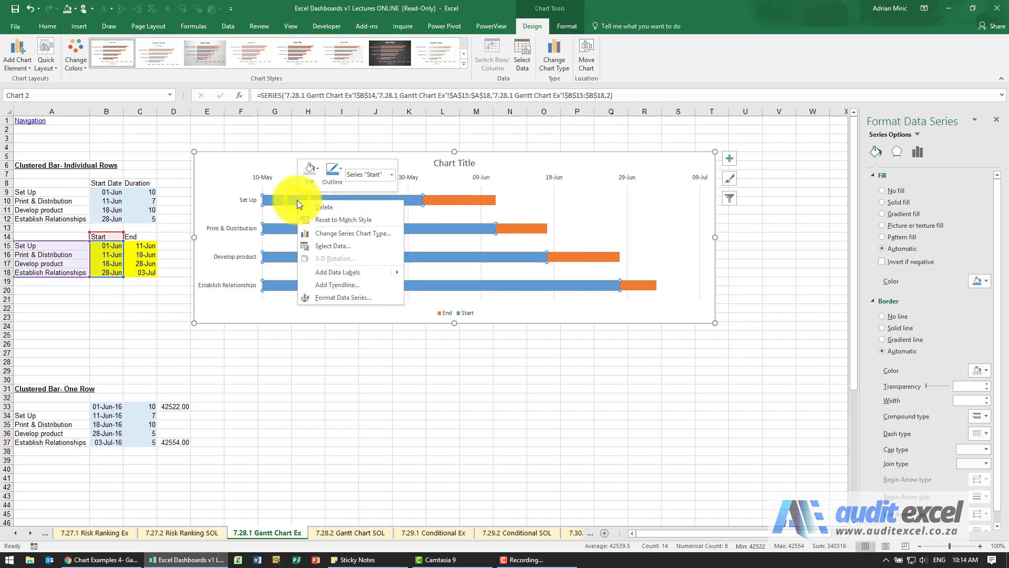
{"action": "left_click", "coordinate": [342, 298]}
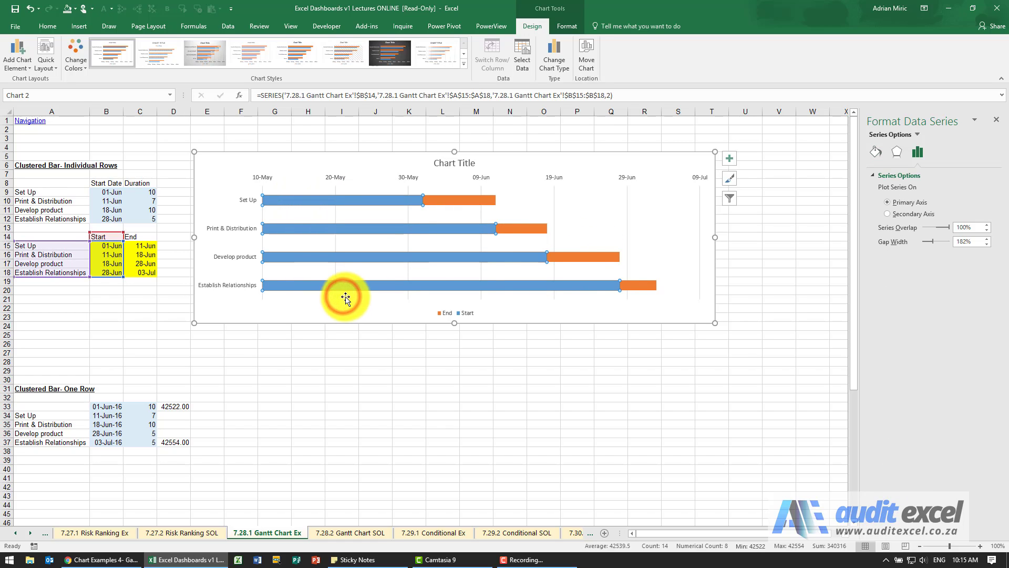
{"action": "left_click", "coordinate": [877, 154]}
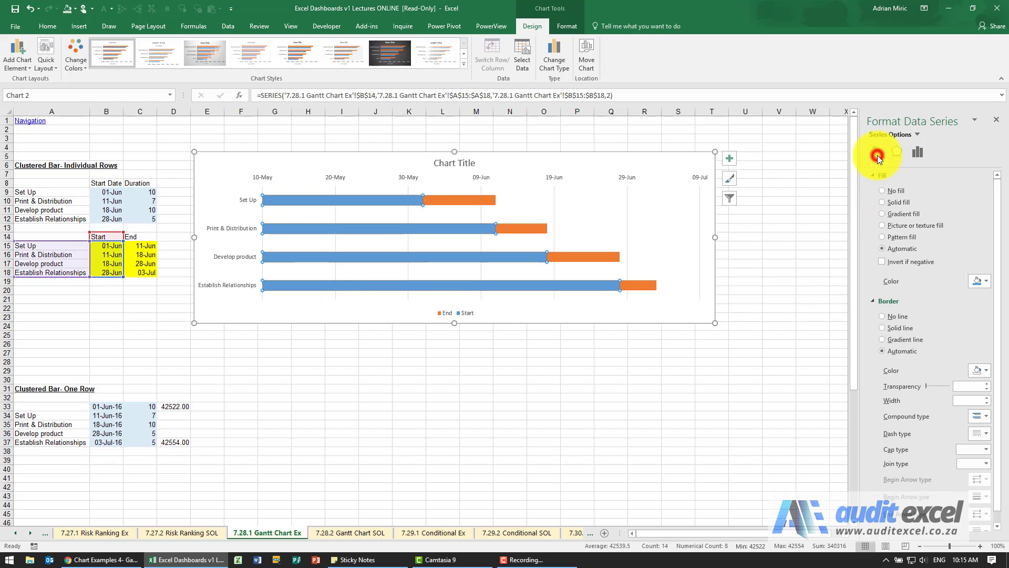
{"action": "left_click", "coordinate": [883, 191]}
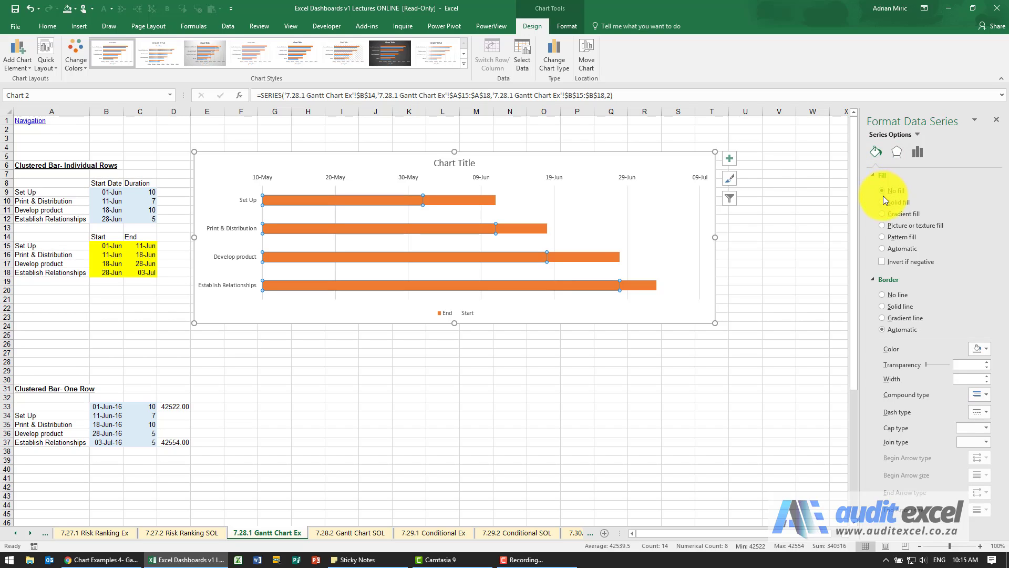
{"action": "left_click", "coordinate": [884, 202]}
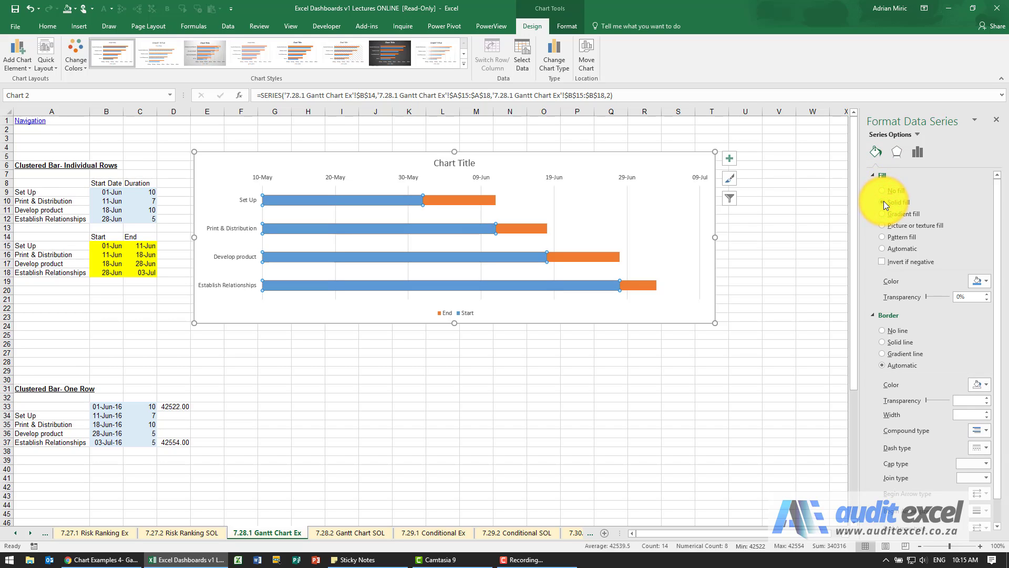
{"action": "left_click", "coordinate": [977, 282]}
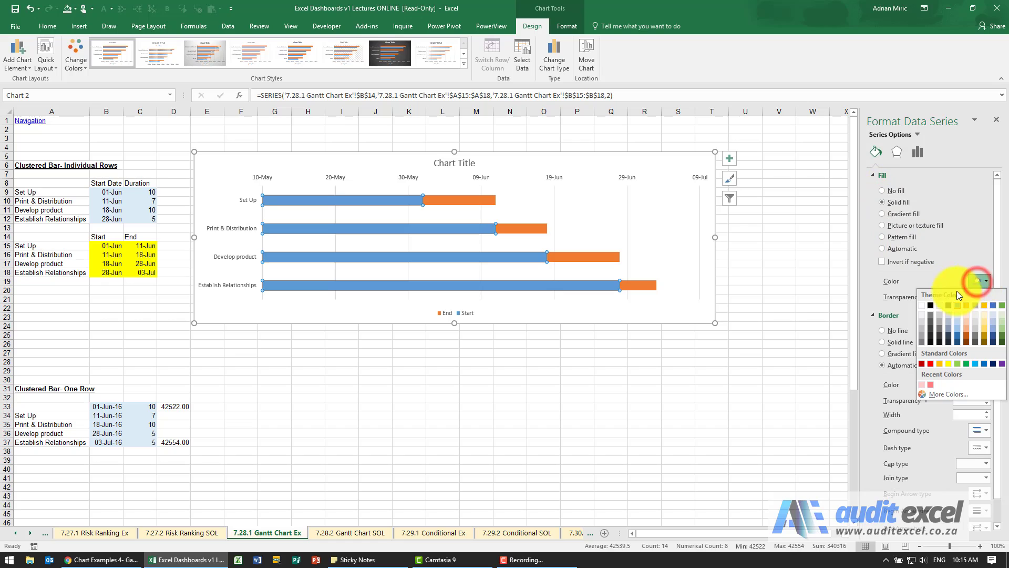
{"action": "left_click", "coordinate": [923, 304]}
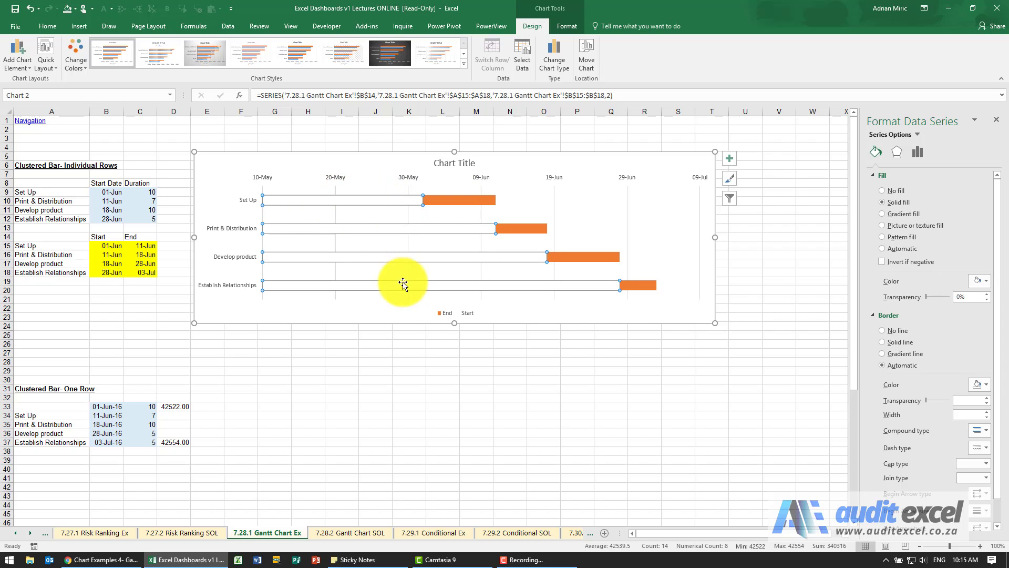
{"action": "left_click", "coordinate": [406, 335]}
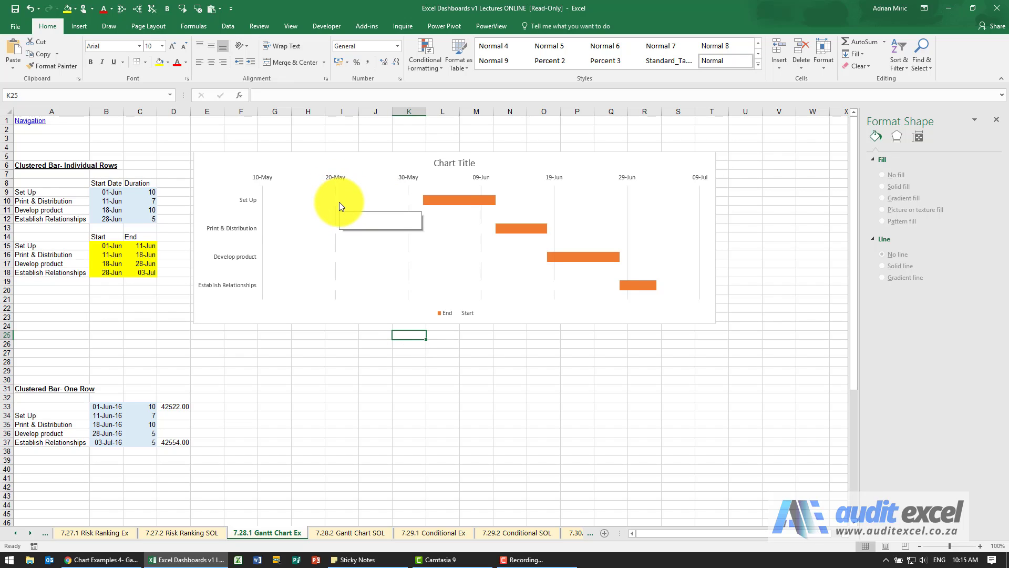
Step: Delete the vertical major gridlines from the Gantt chart
{"action": "left_click", "coordinate": [335, 296]}
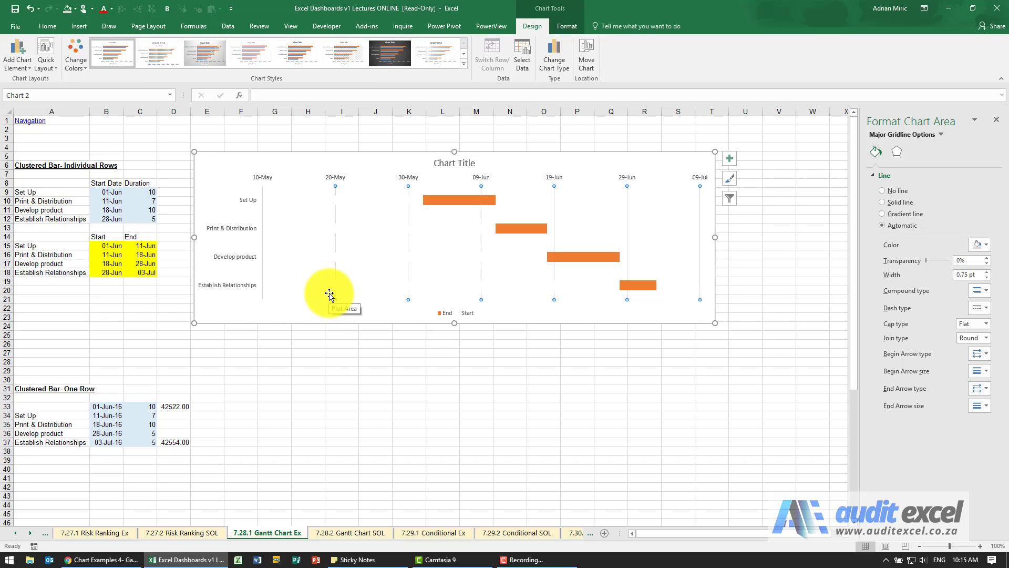
{"action": "key", "text": "Escape"}
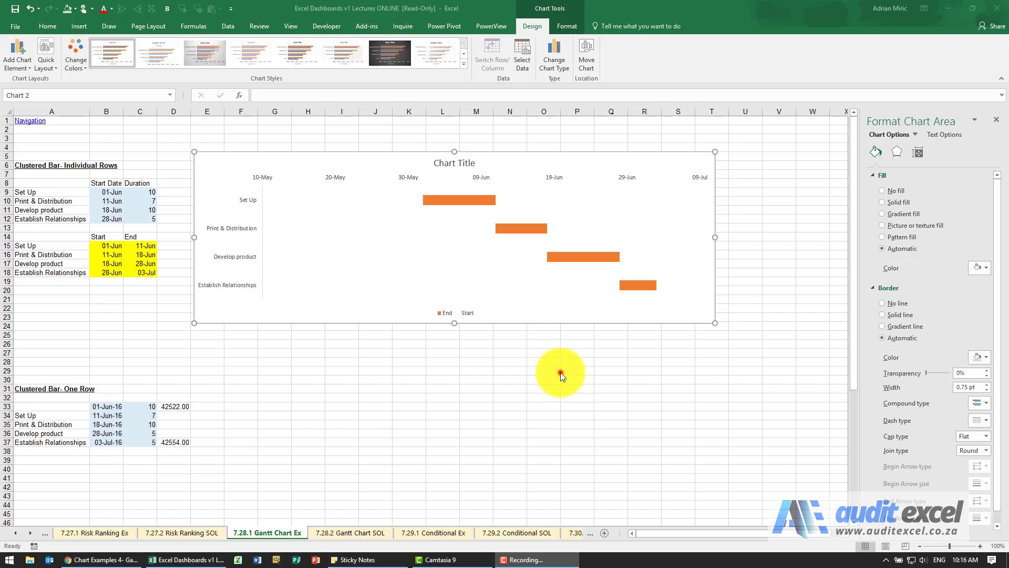
Step: Move the chart clear of column E and enter =B15 in cell E15 to reference the Set Up start date
{"action": "left_click", "coordinate": [560, 372]}
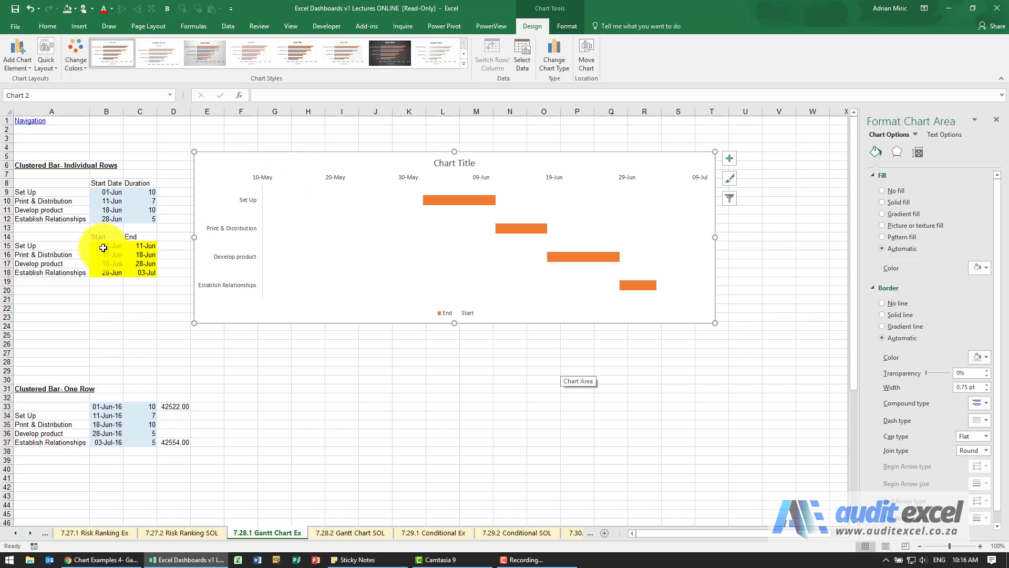
{"action": "left_click_drag", "start_coordinate": [293, 159], "coordinate": [331, 156]}
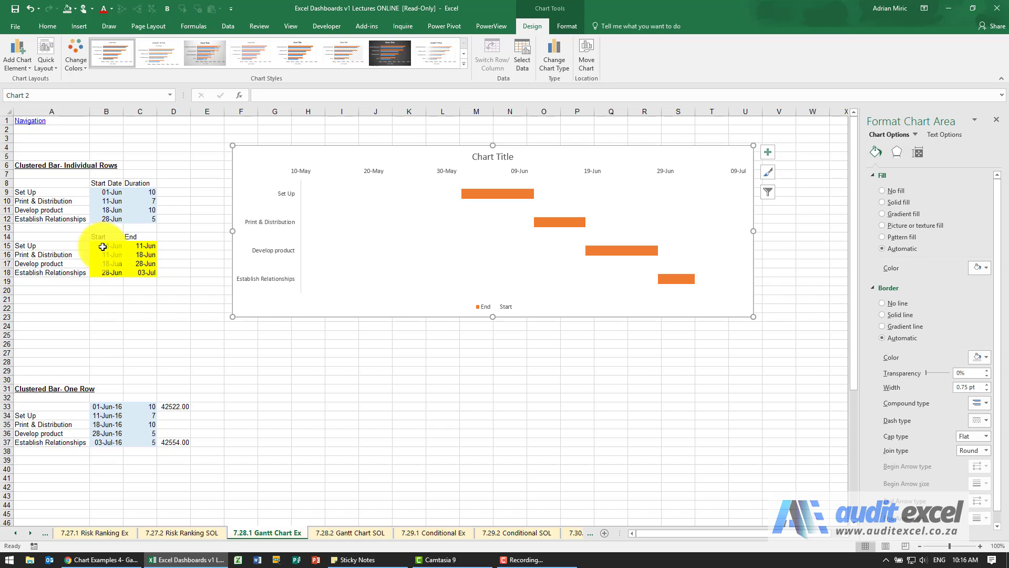
{"action": "left_click", "coordinate": [196, 245]}
{"action": "type", "text": "="}
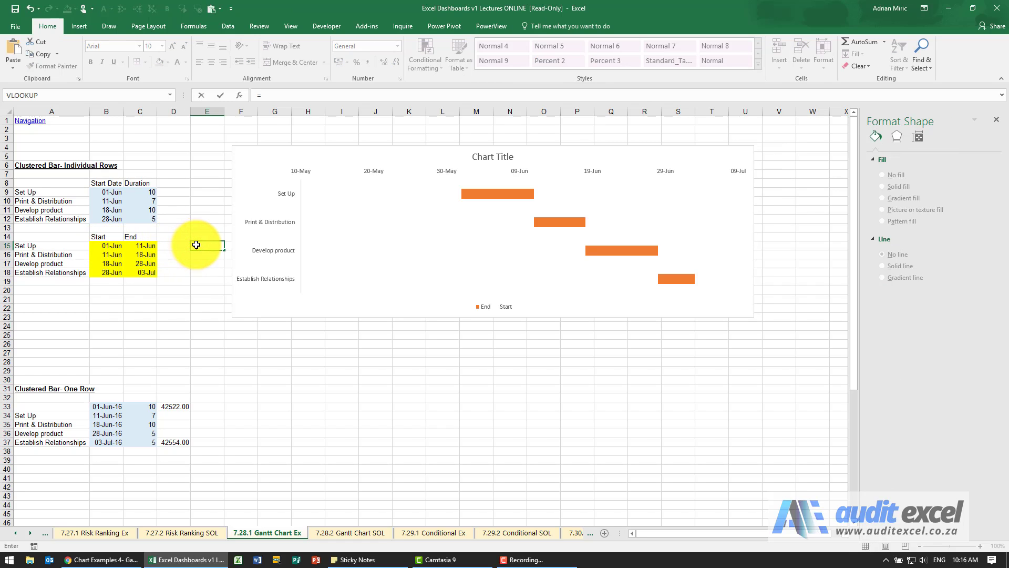
{"action": "left_click", "coordinate": [111, 245]}
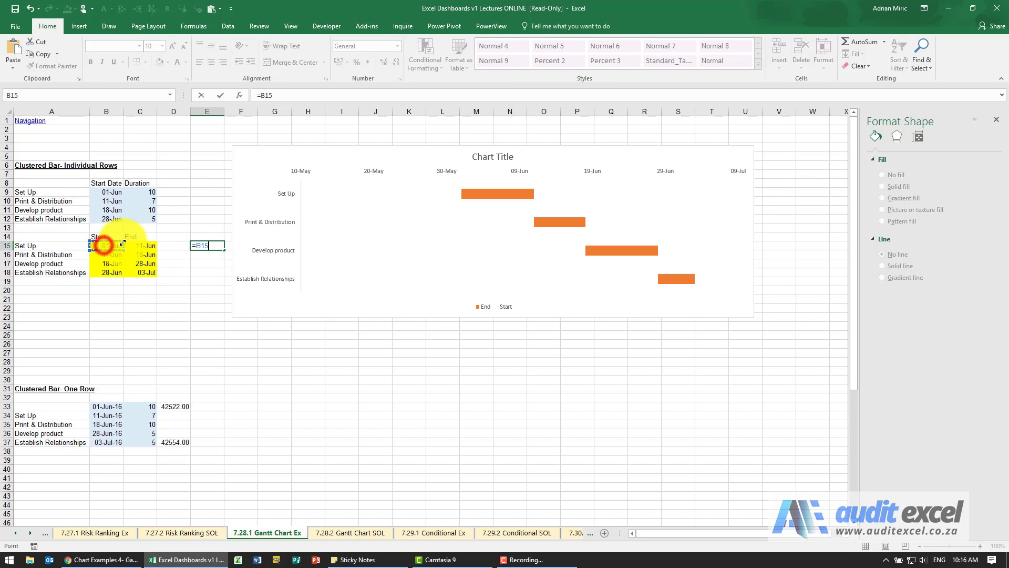
{"action": "key", "text": "Return"}
{"action": "key", "text": "Up"}
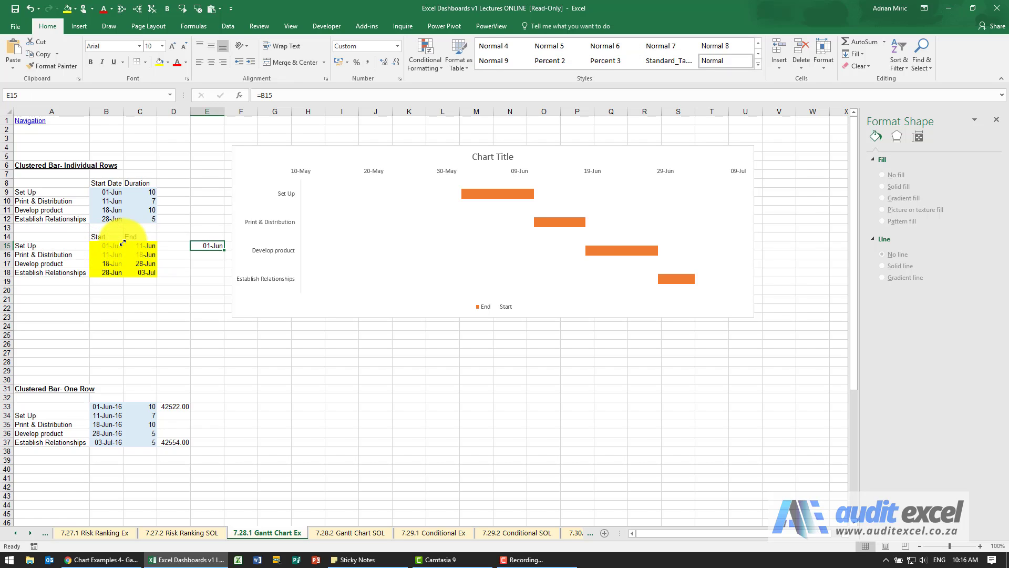
Step: Format cell E15 as Number so its date is expressed as a serial number
{"action": "key", "text": "ctrl+1"}
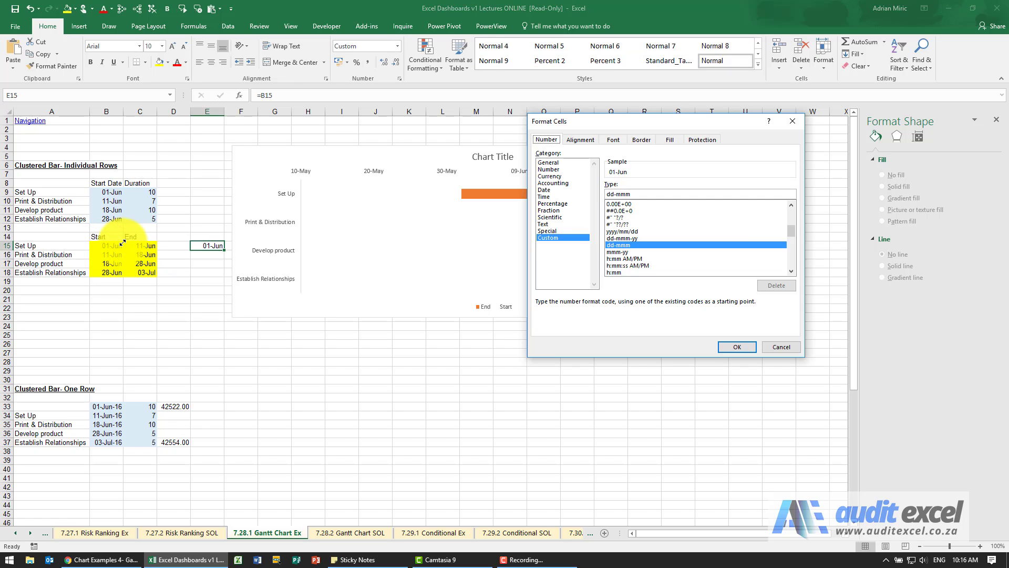
{"action": "left_click", "coordinate": [554, 168]}
{"action": "left_click", "coordinate": [728, 345]}
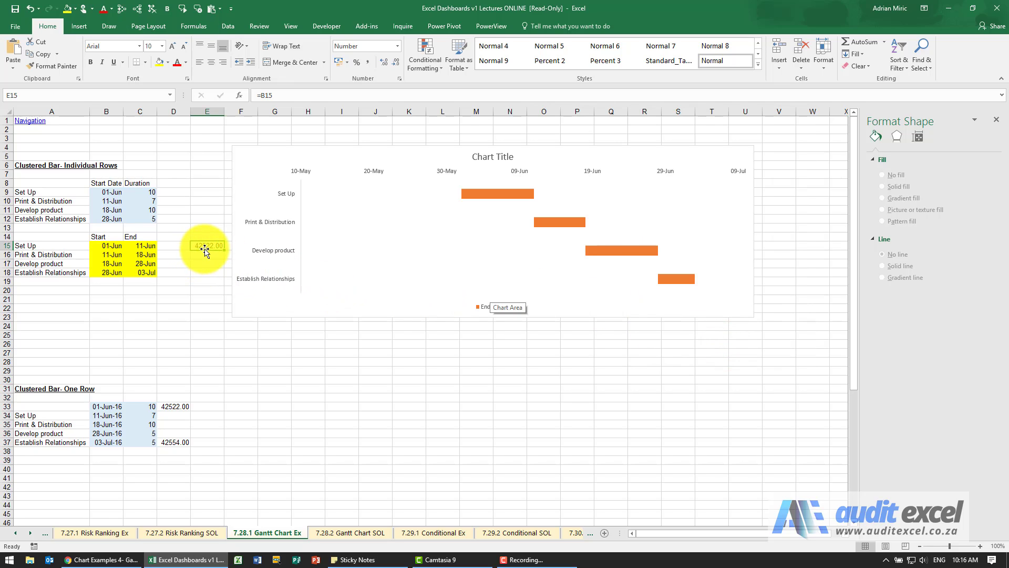
Step: Set the minimum bound of the chart's date axis to 42522
{"action": "right_click", "coordinate": [517, 172]}
{"action": "left_click", "coordinate": [563, 280]}
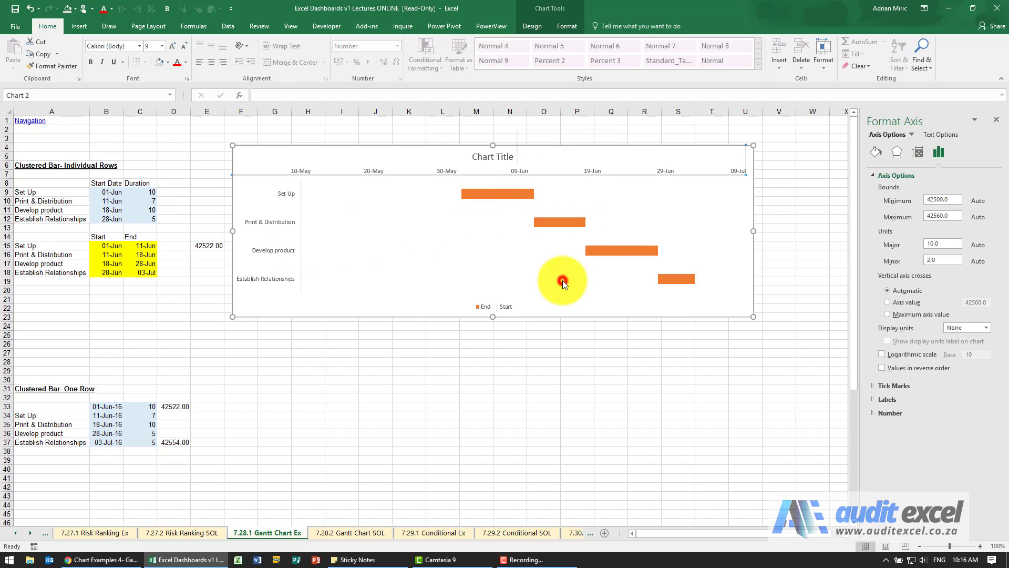
{"action": "double_click", "coordinate": [954, 199]}
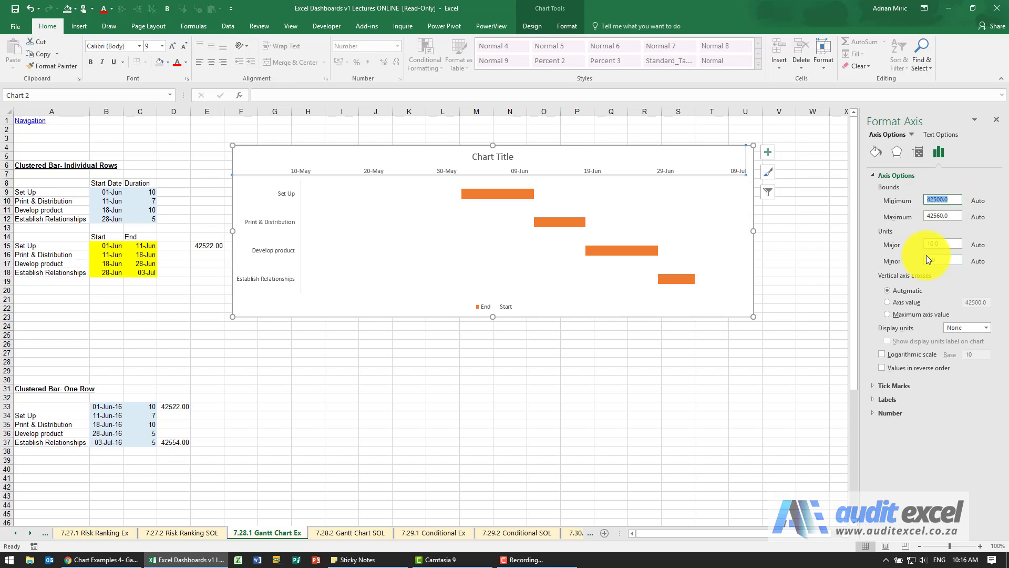
{"action": "type", "text": "42522"}
{"action": "left_click", "coordinate": [955, 216]}
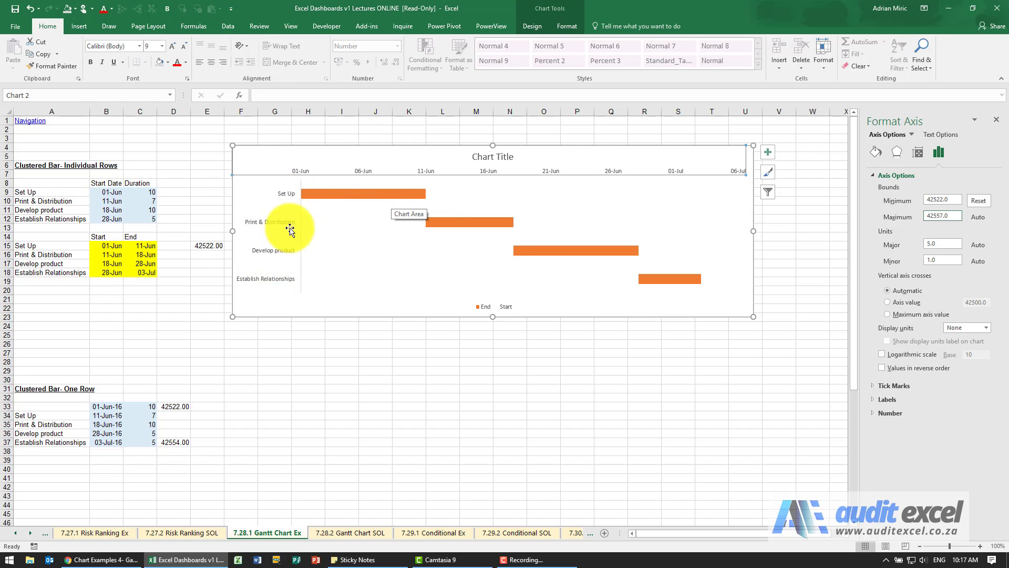
Step: Add data labels to the End series of the Gantt chart
{"action": "right_click", "coordinate": [355, 193]}
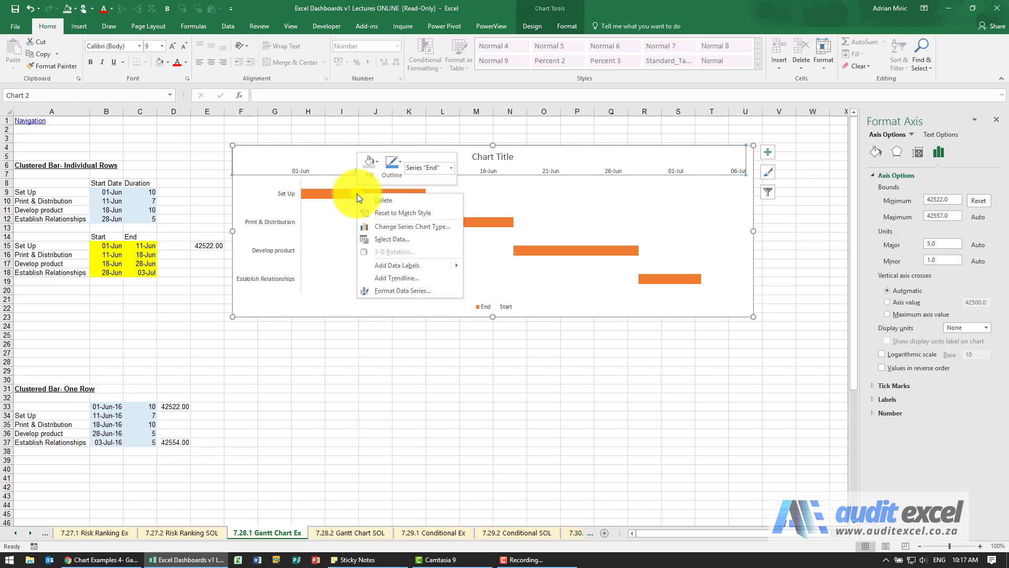
{"action": "mouse_move", "coordinate": [415, 270]}
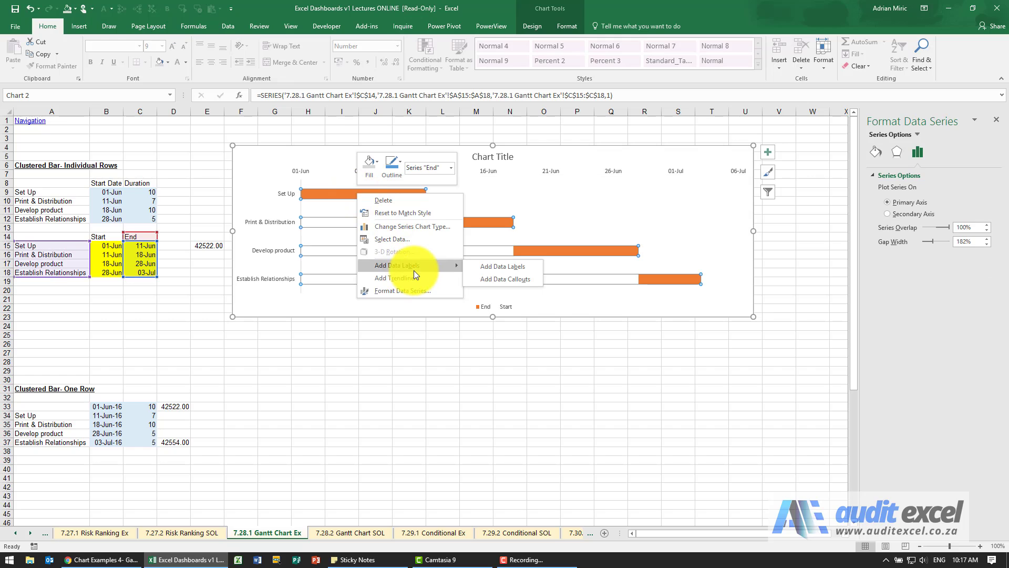
{"action": "left_click", "coordinate": [485, 269]}
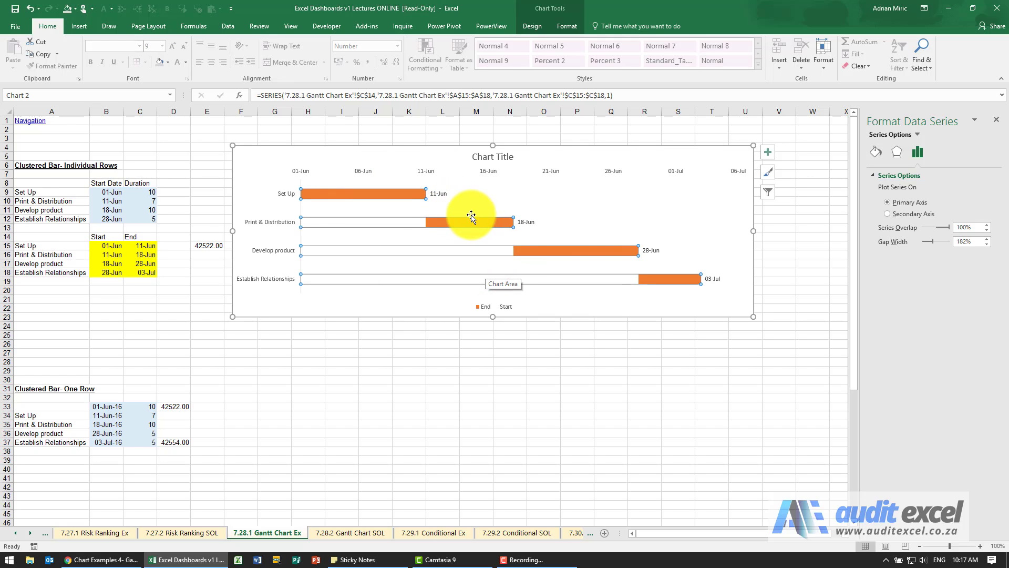
Step: Add the task names from cells A15:A18 to the End series' data labels
{"action": "left_click", "coordinate": [444, 194]}
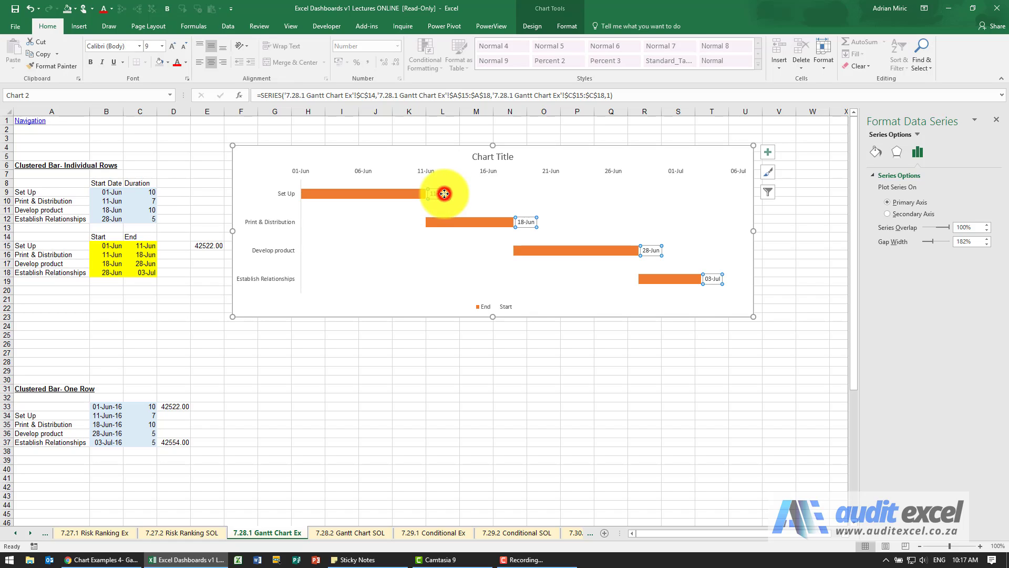
{"action": "right_click", "coordinate": [444, 193]}
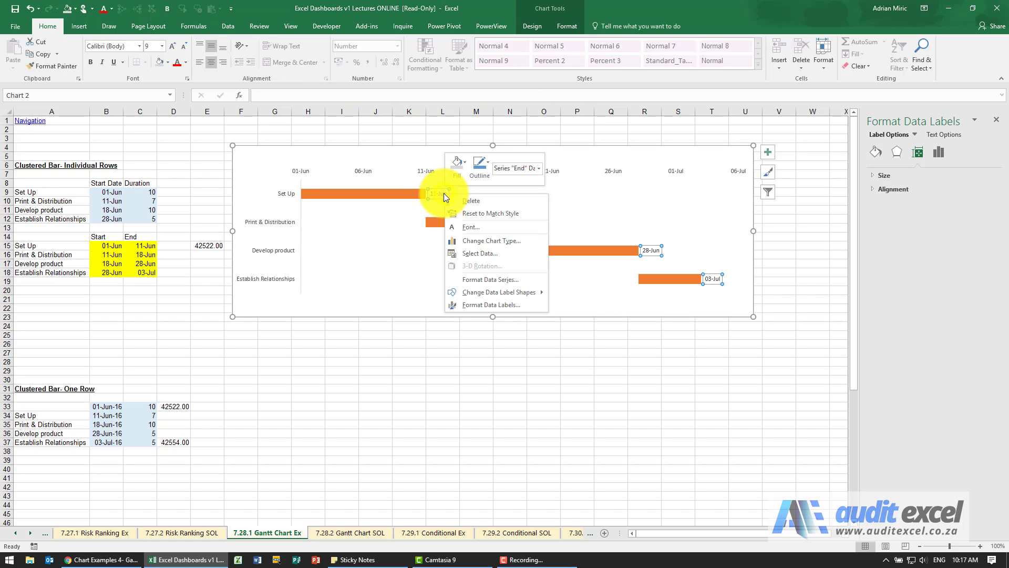
{"action": "left_click", "coordinate": [494, 301]}
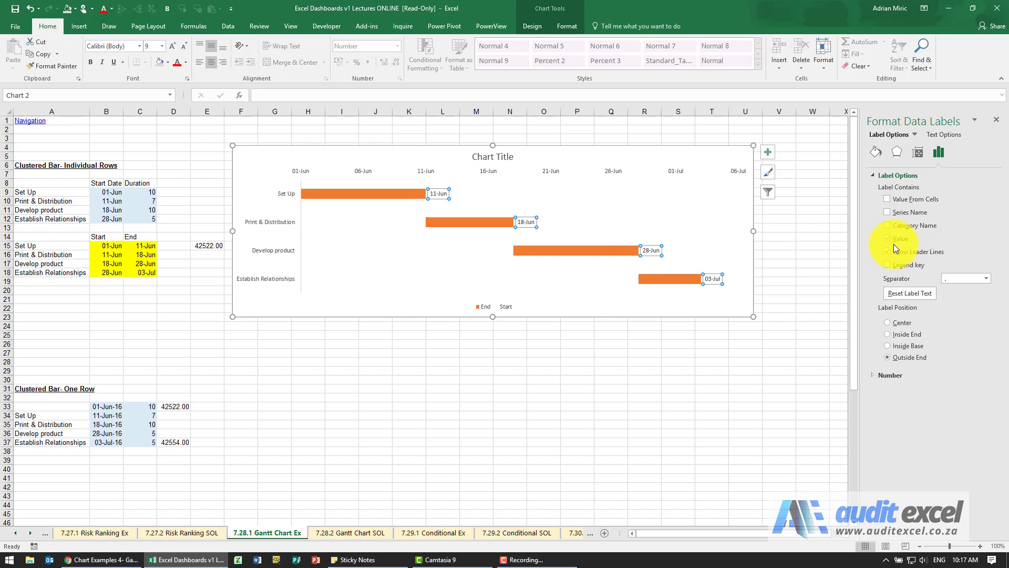
{"action": "left_click", "coordinate": [887, 200]}
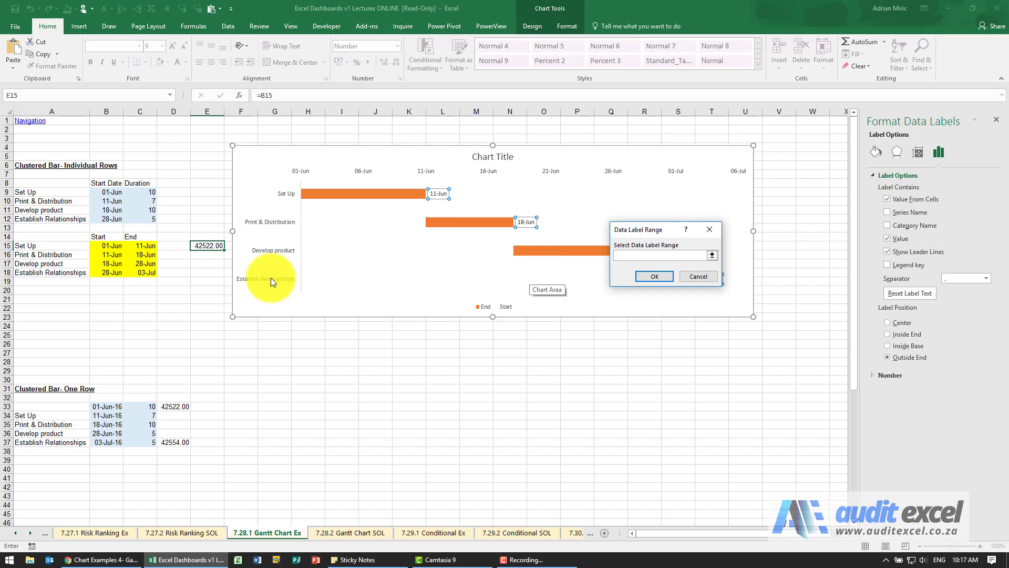
{"action": "left_click_drag", "start_coordinate": [68, 245], "coordinate": [69, 272]}
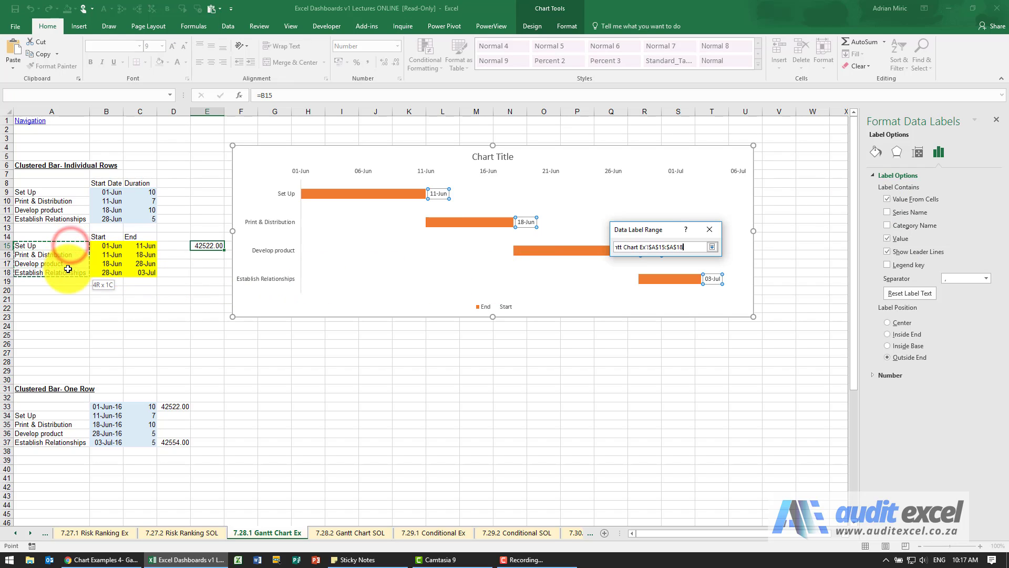
{"action": "left_click", "coordinate": [638, 278]}
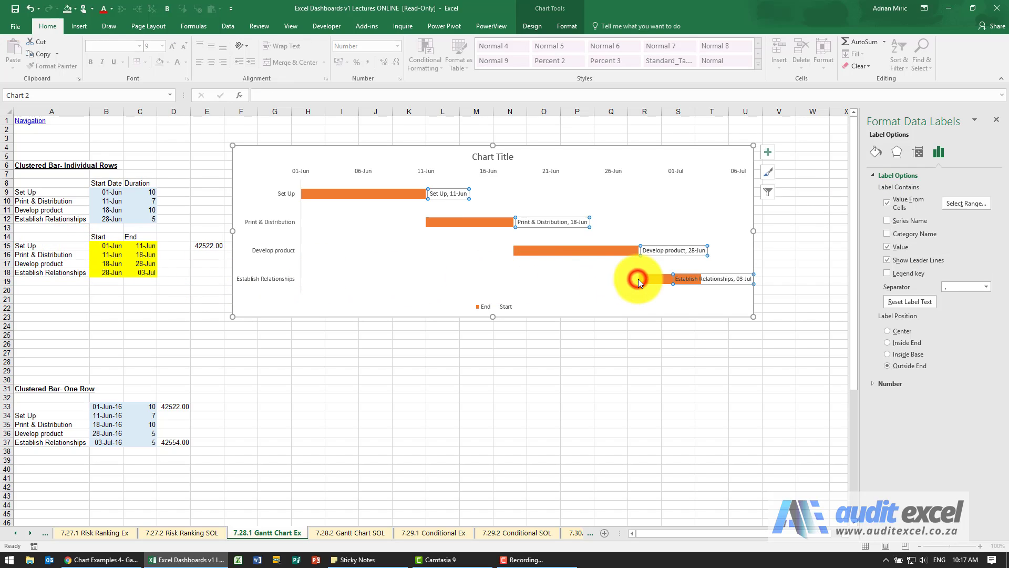
Step: Turn off the value and leader lines in the End labels, and try Inside Base before positioning them at Inside End
{"action": "left_click", "coordinate": [888, 247]}
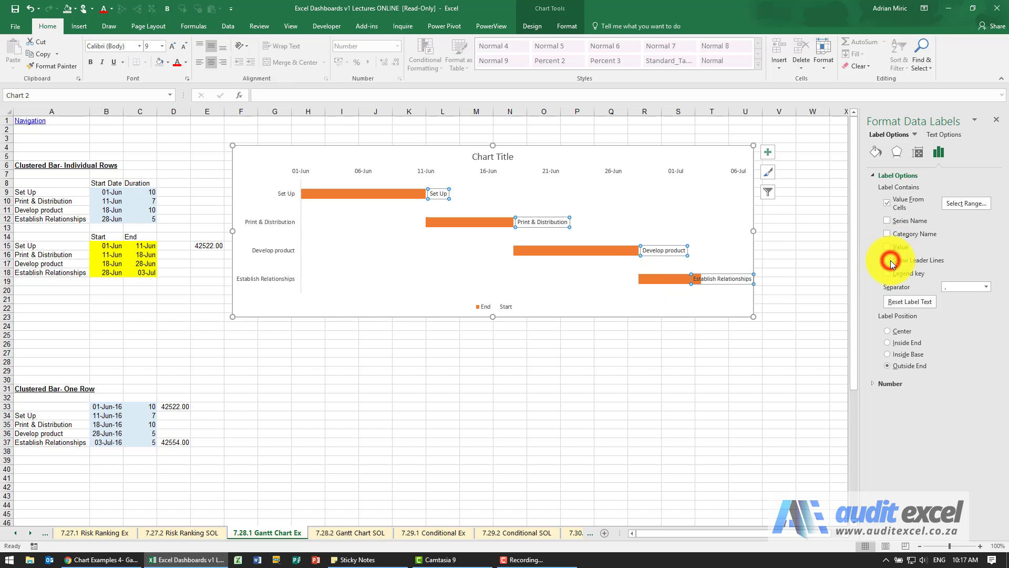
{"action": "left_click", "coordinate": [888, 353]}
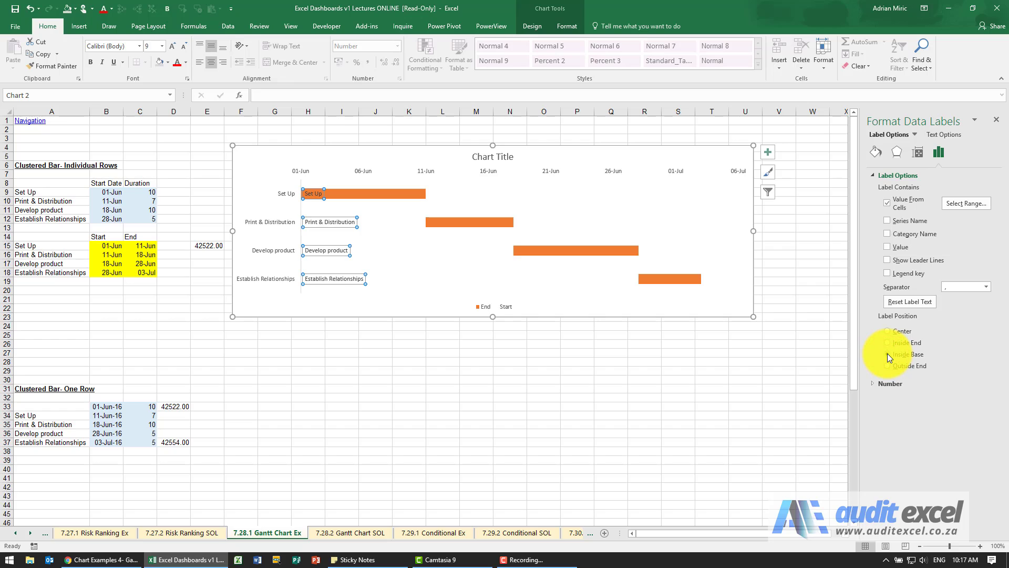
{"action": "left_click", "coordinate": [889, 344]}
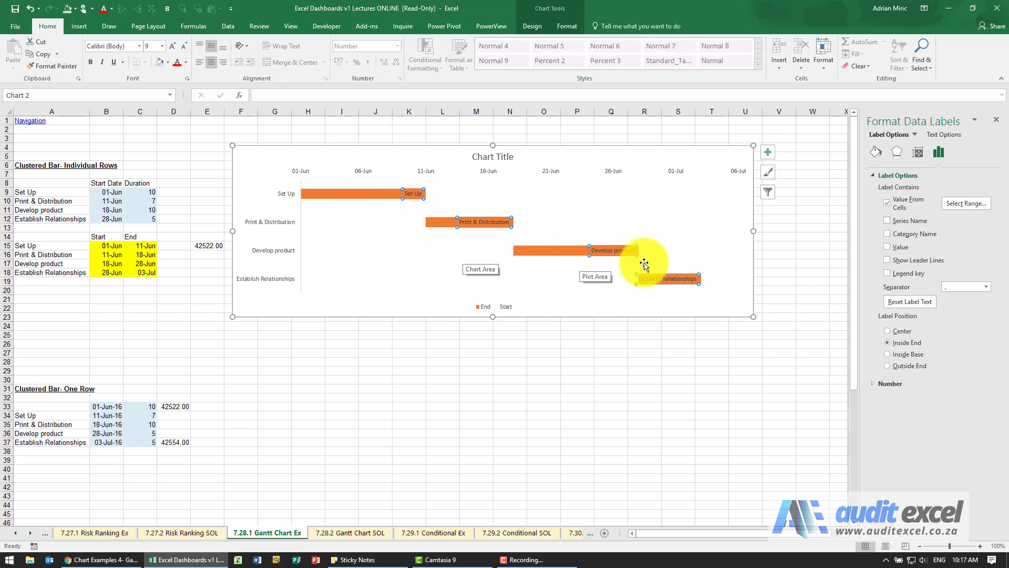
Step: Delete the vertical task-name axis, the legend and the title from the Gantt chart
{"action": "left_click", "coordinate": [281, 223]}
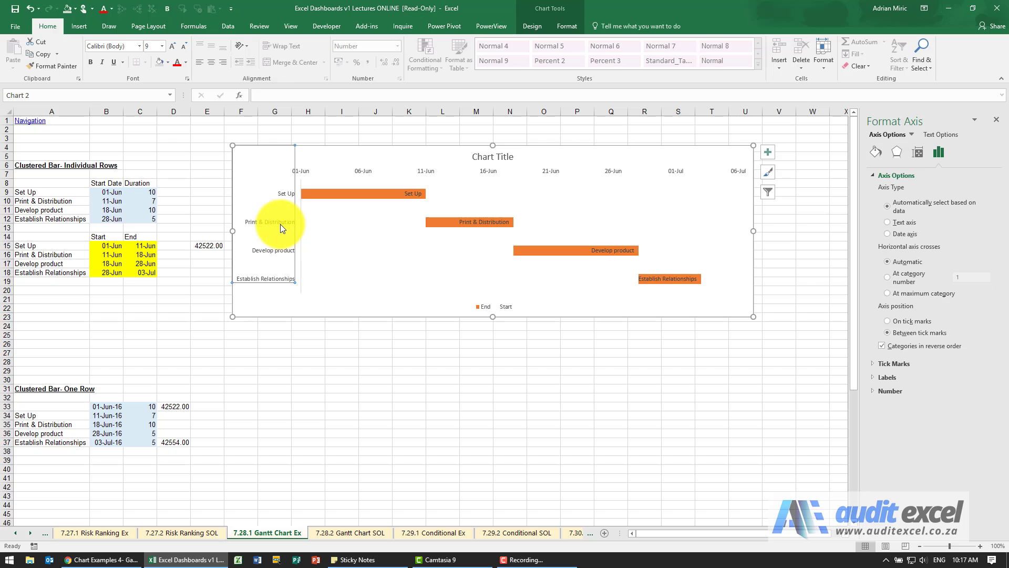
{"action": "key", "text": "Delete"}
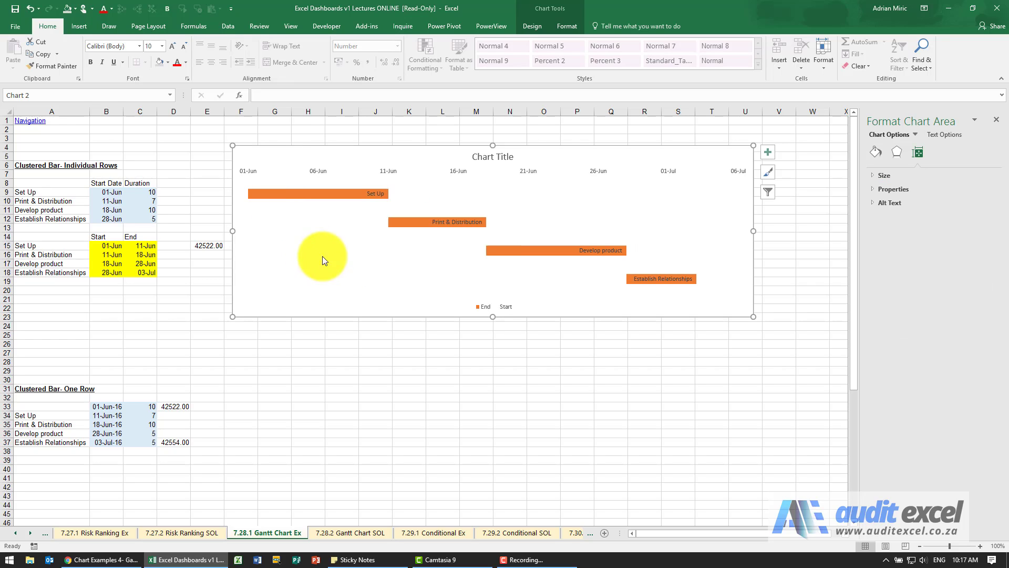
{"action": "left_click", "coordinate": [489, 308]}
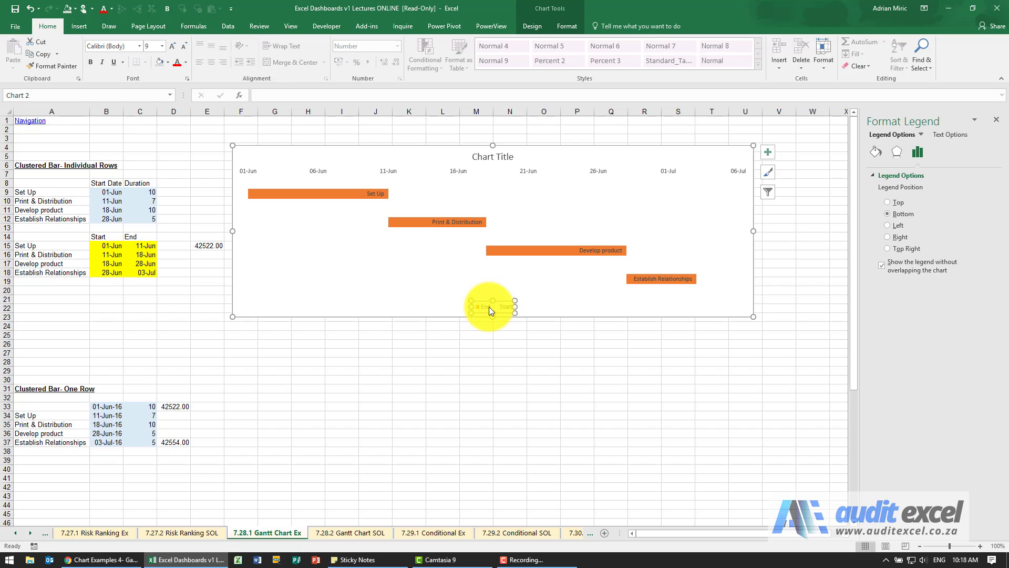
{"action": "key", "text": "Delete"}
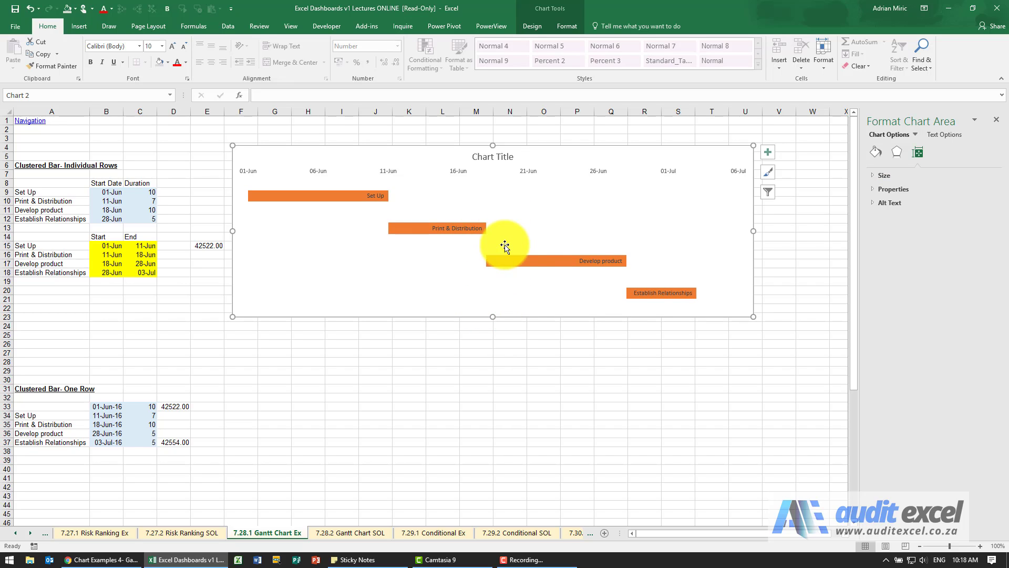
{"action": "left_click", "coordinate": [498, 156]}
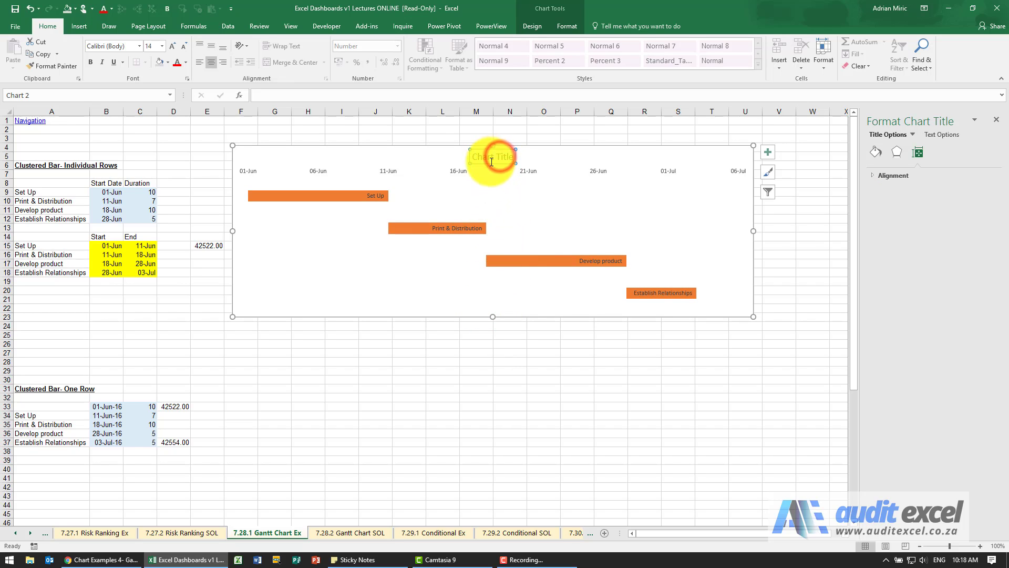
{"action": "key", "text": "Delete"}
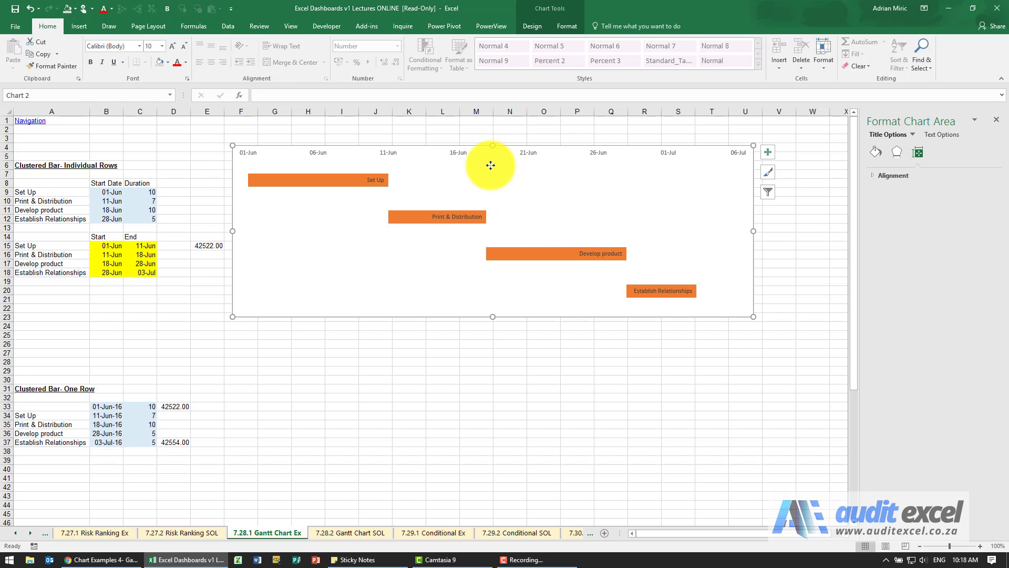
Step: Try the Low label position on the date axis and choose High instead
{"action": "right_click", "coordinate": [390, 152]}
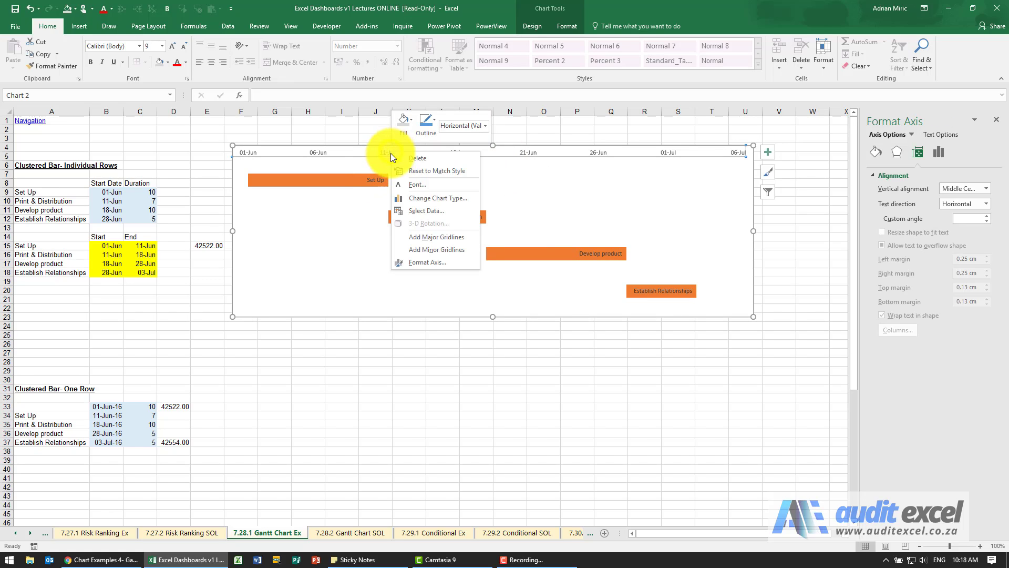
{"action": "left_click", "coordinate": [423, 260]}
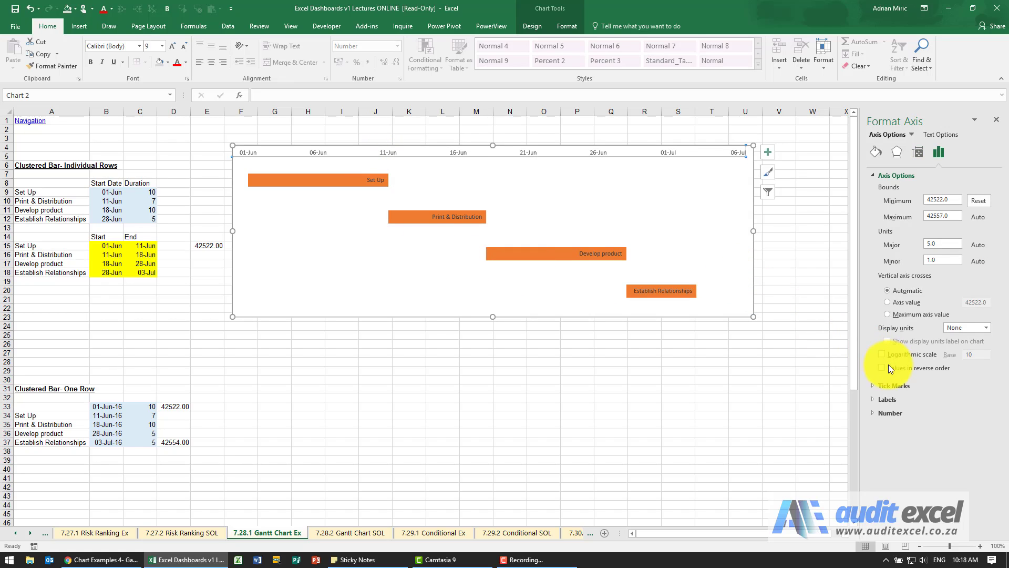
{"action": "left_click", "coordinate": [875, 400]}
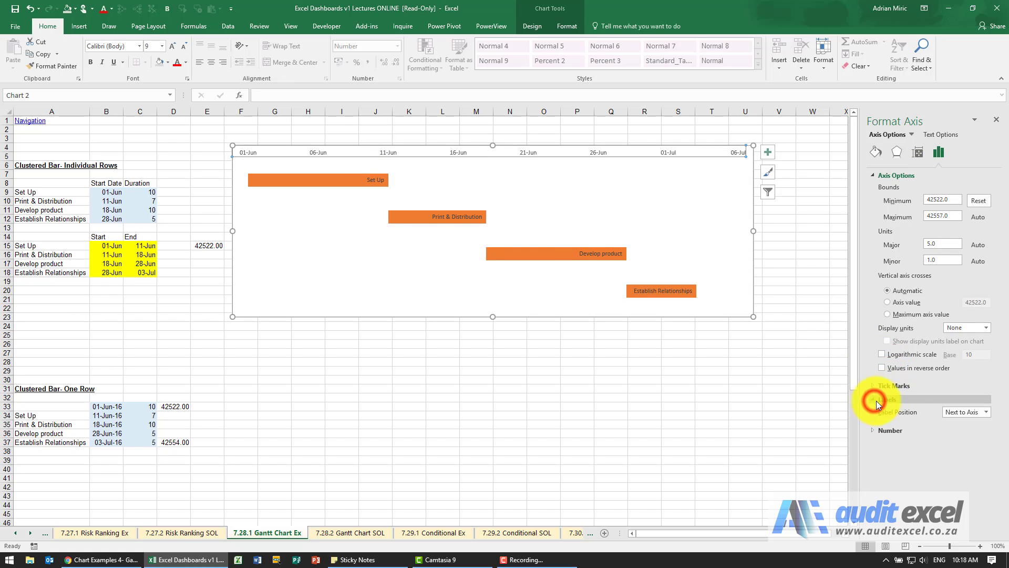
{"action": "left_click", "coordinate": [987, 413]}
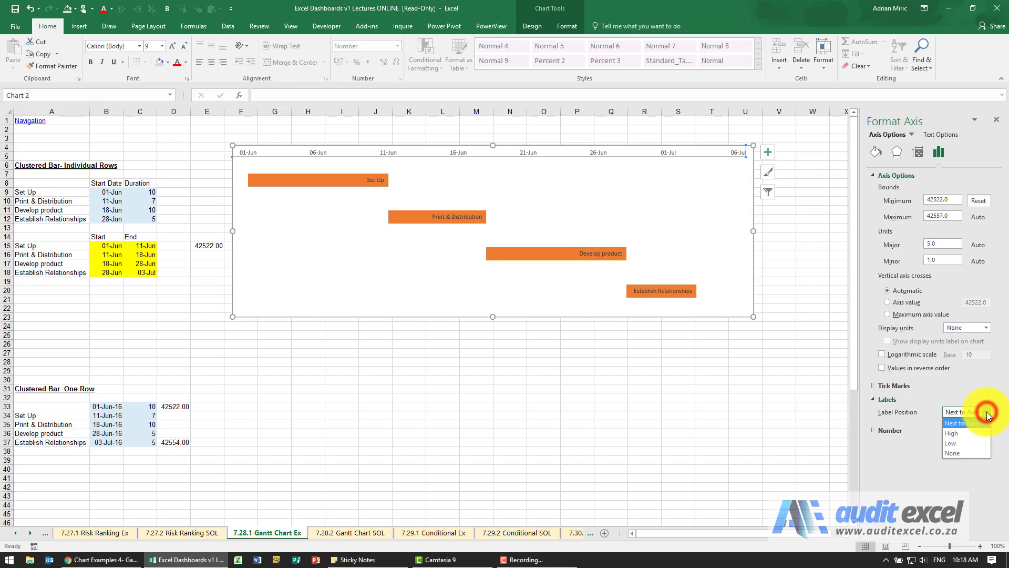
{"action": "left_click", "coordinate": [964, 443]}
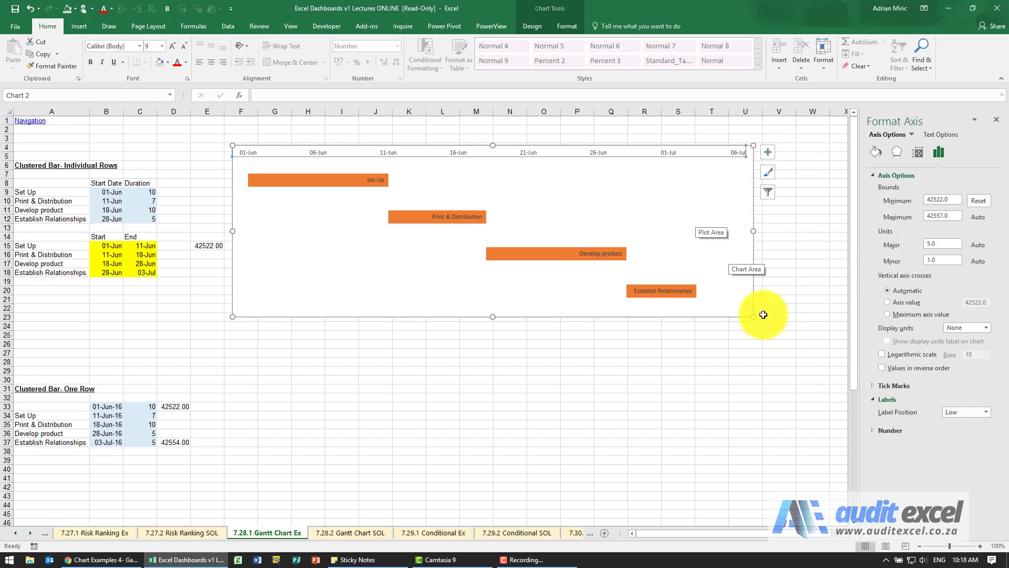
{"action": "left_click", "coordinate": [985, 412]}
{"action": "left_click", "coordinate": [970, 432]}
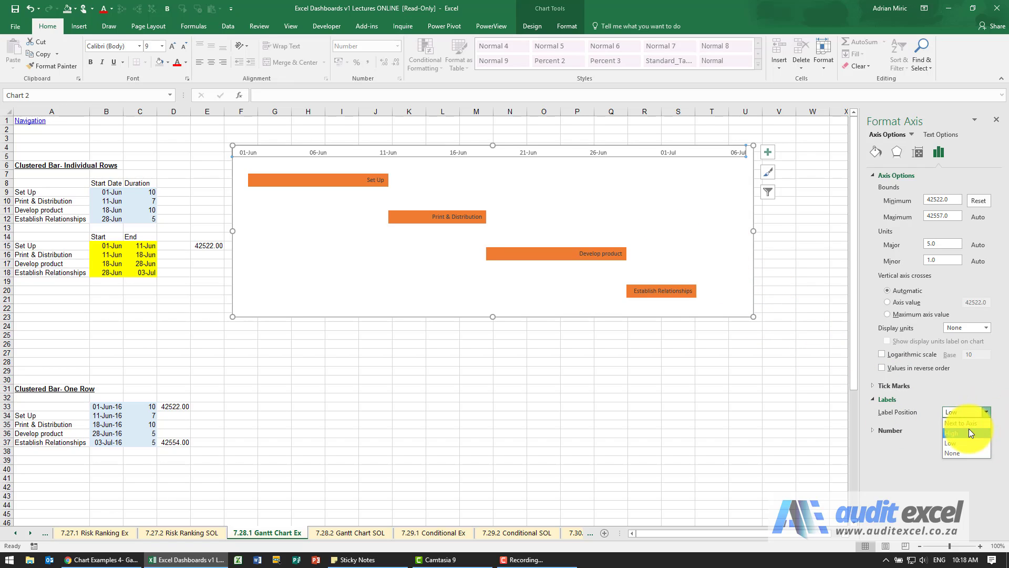